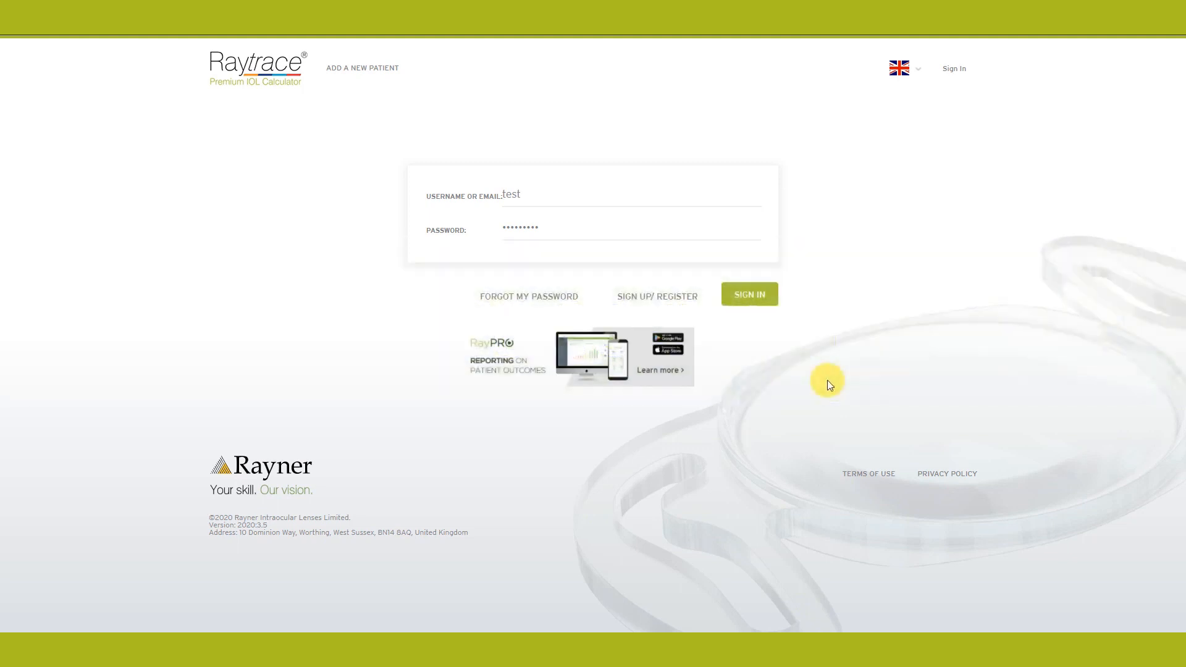
Step: Sign in to the Raytrace calculator with the entered username and password
{"action": "left_click", "coordinate": [749, 297]}
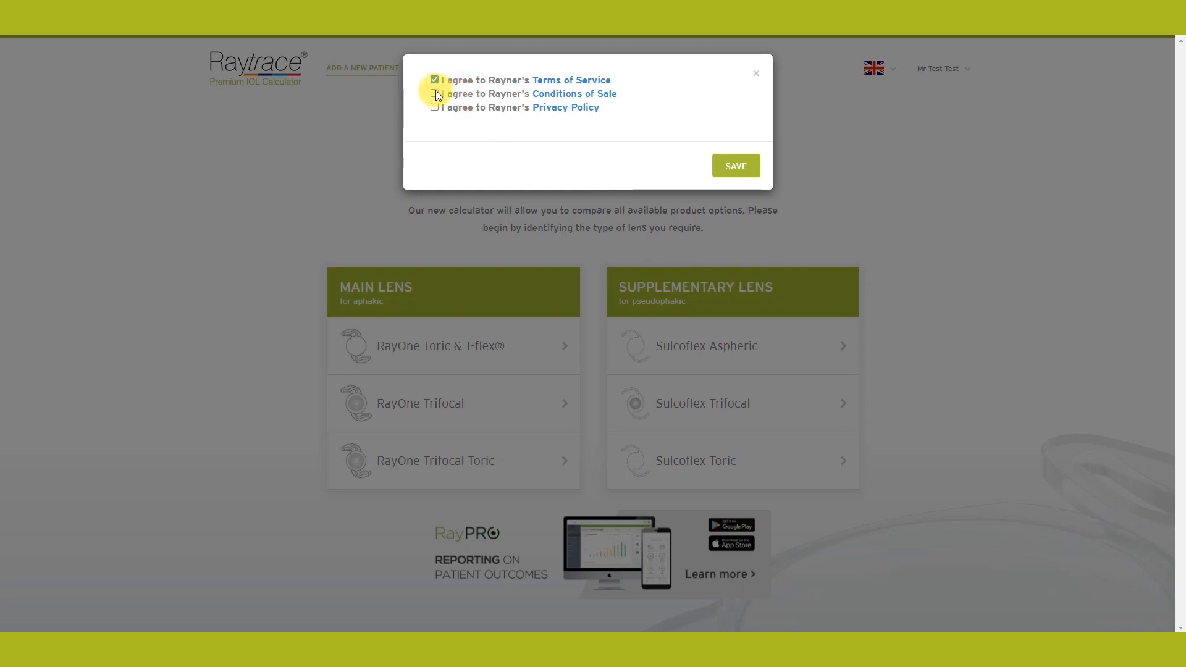
Step: Tick the Privacy Policy agreement and save all three accepted agreements
{"action": "left_click", "coordinate": [435, 109]}
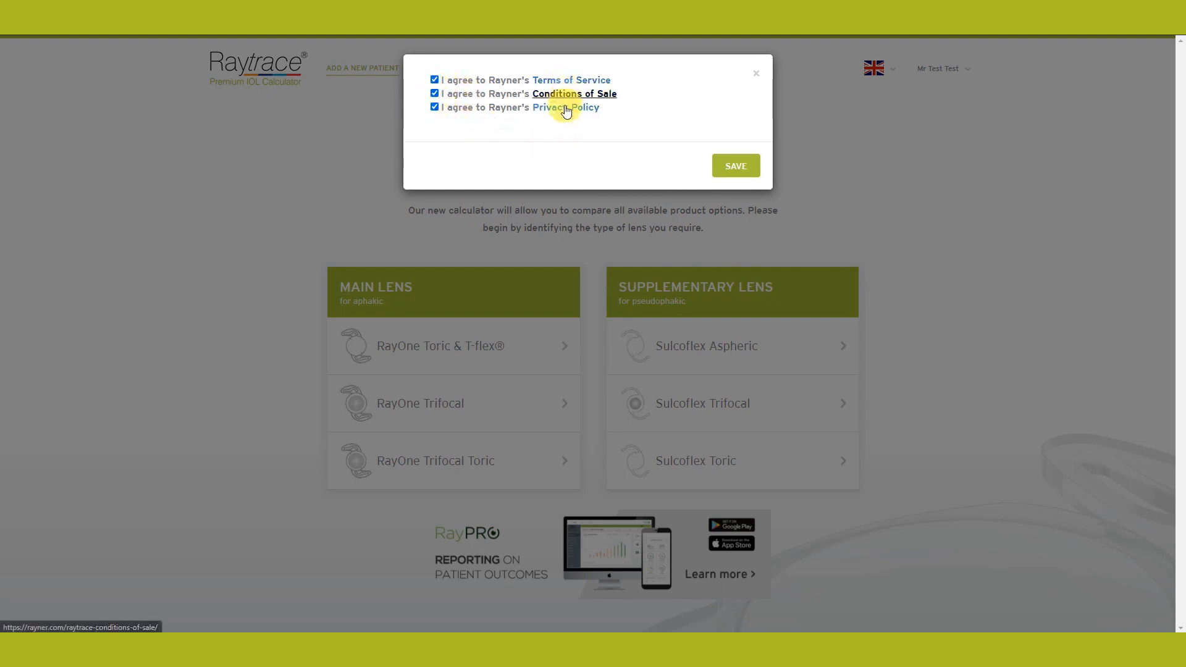
{"action": "left_click", "coordinate": [744, 172]}
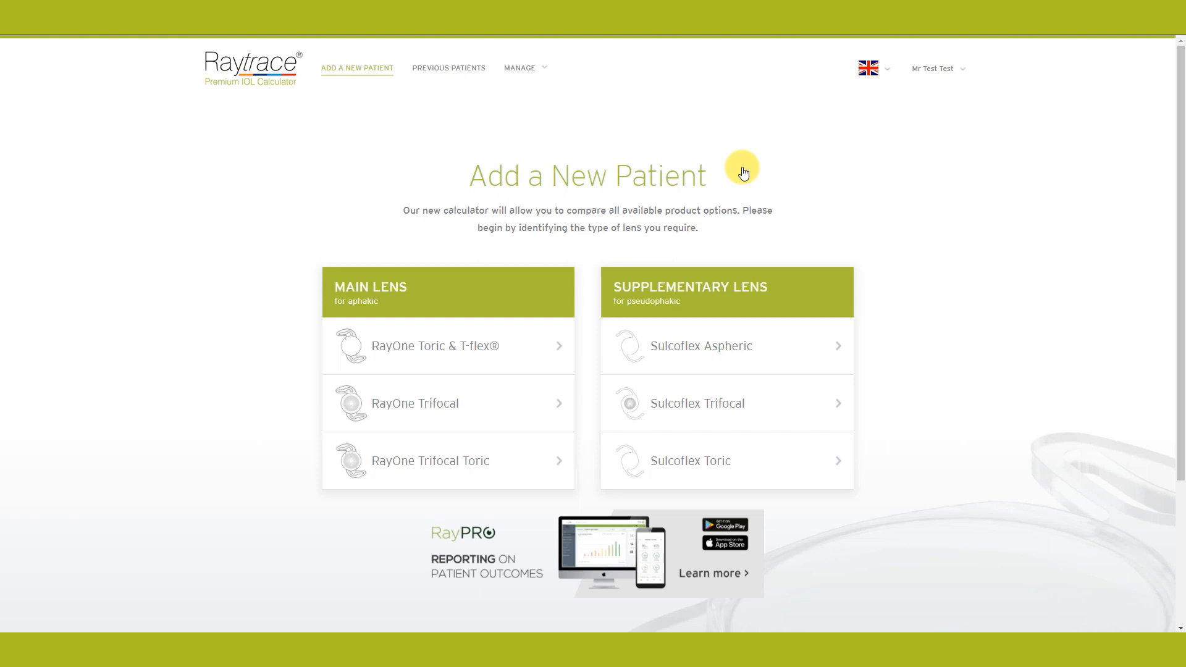
{"action": "left_click", "coordinate": [887, 74]}
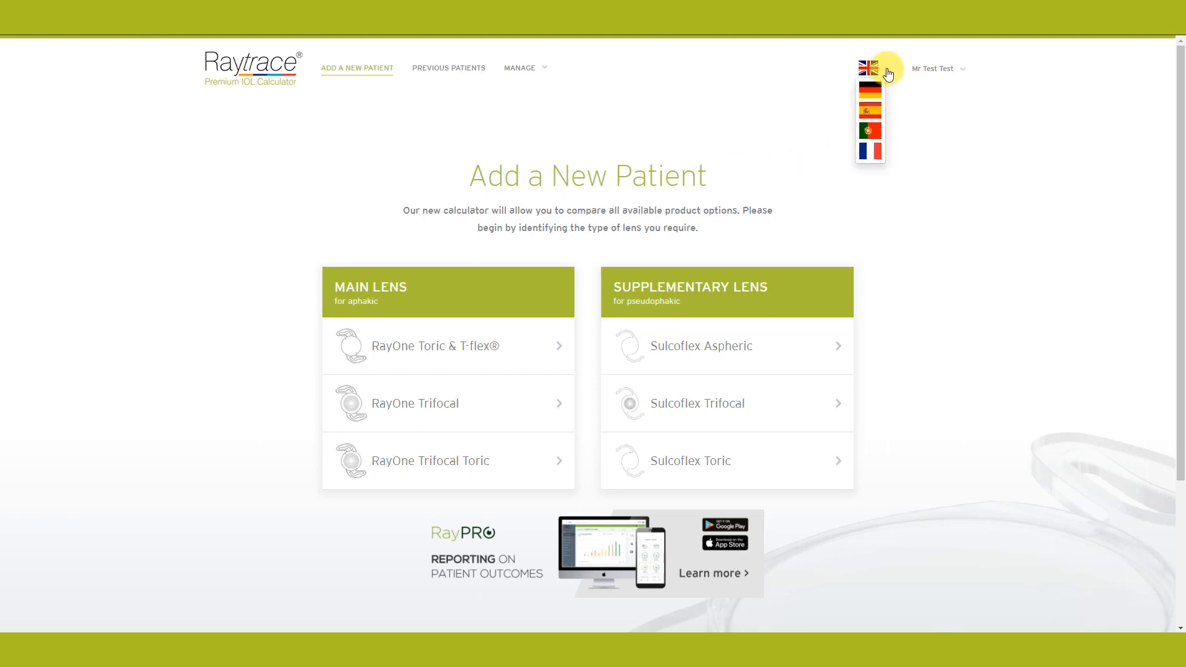
{"action": "left_click", "coordinate": [939, 69]}
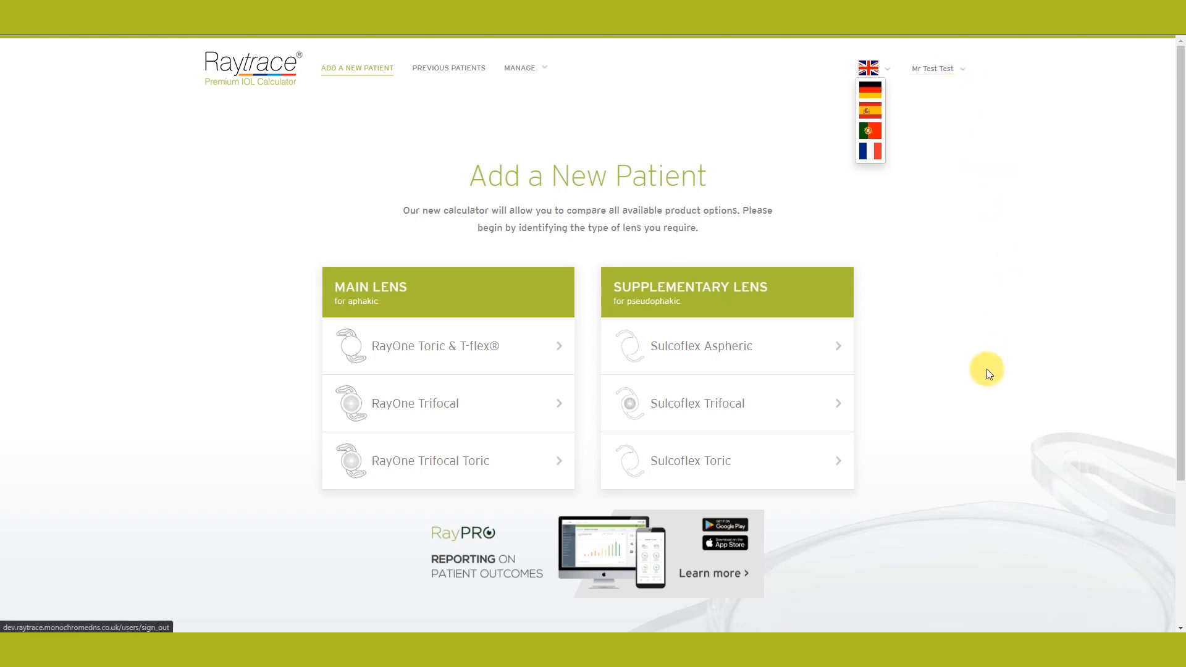
{"action": "scroll", "coordinate": [984, 376], "scroll_direction": "down", "scroll_amount": 3}
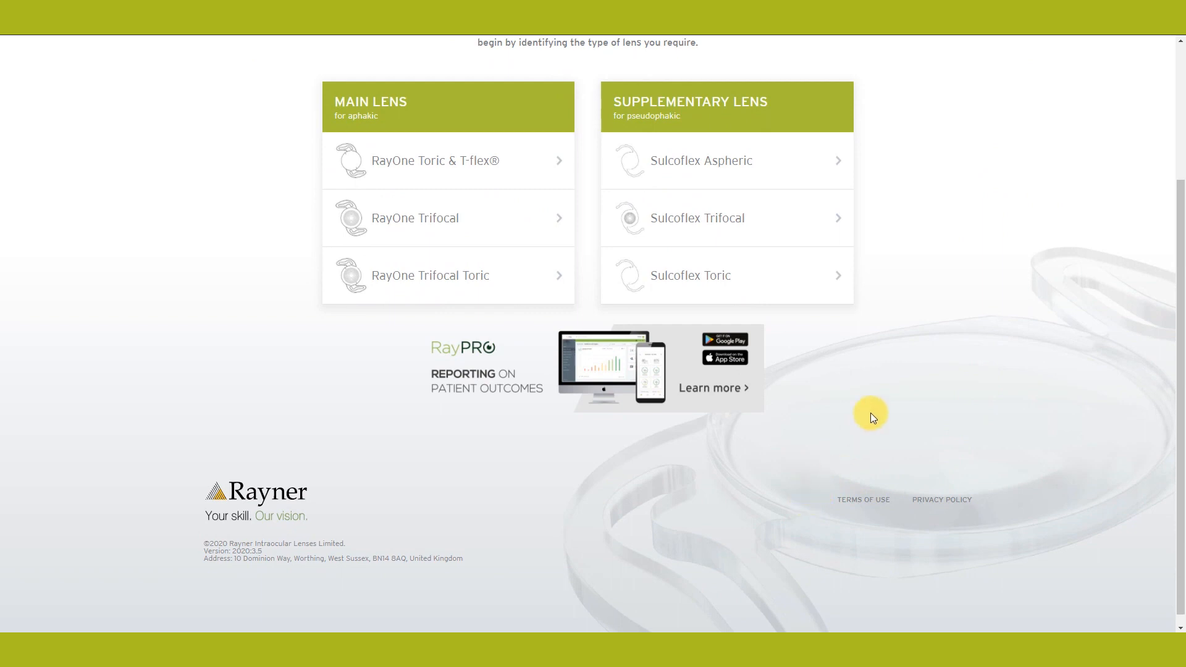
{"action": "scroll", "coordinate": [871, 408], "scroll_direction": "up", "scroll_amount": 3}
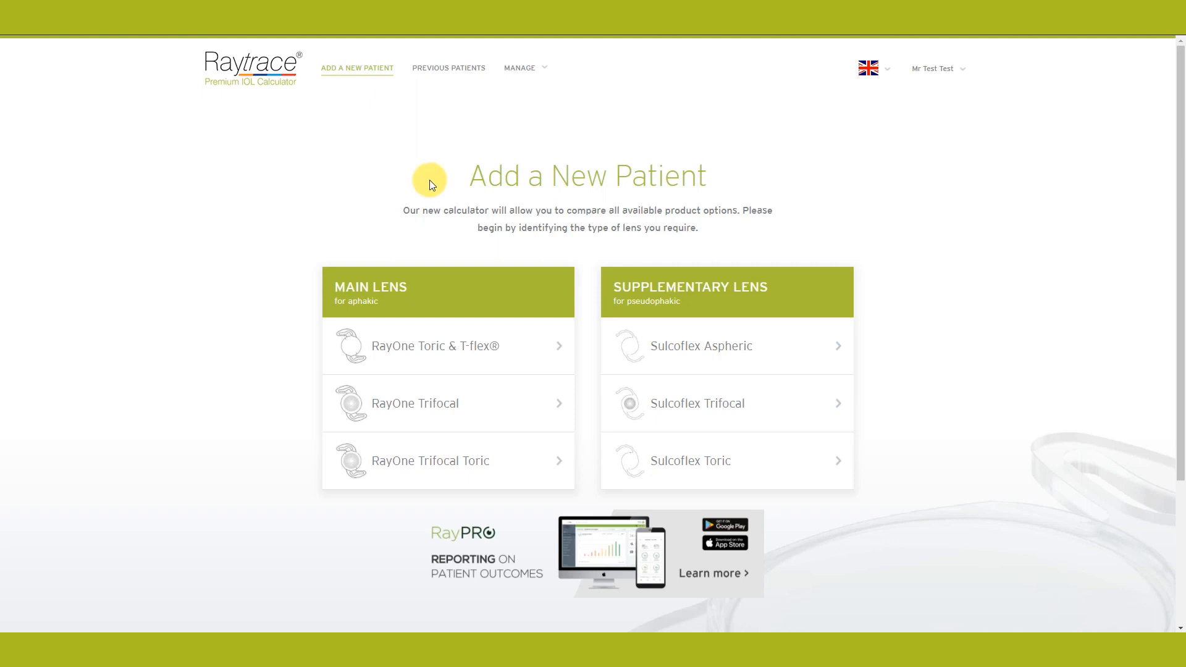
Step: Start a new calculation for the RayOne Toric & T-flex® main lens
{"action": "left_click", "coordinate": [418, 349]}
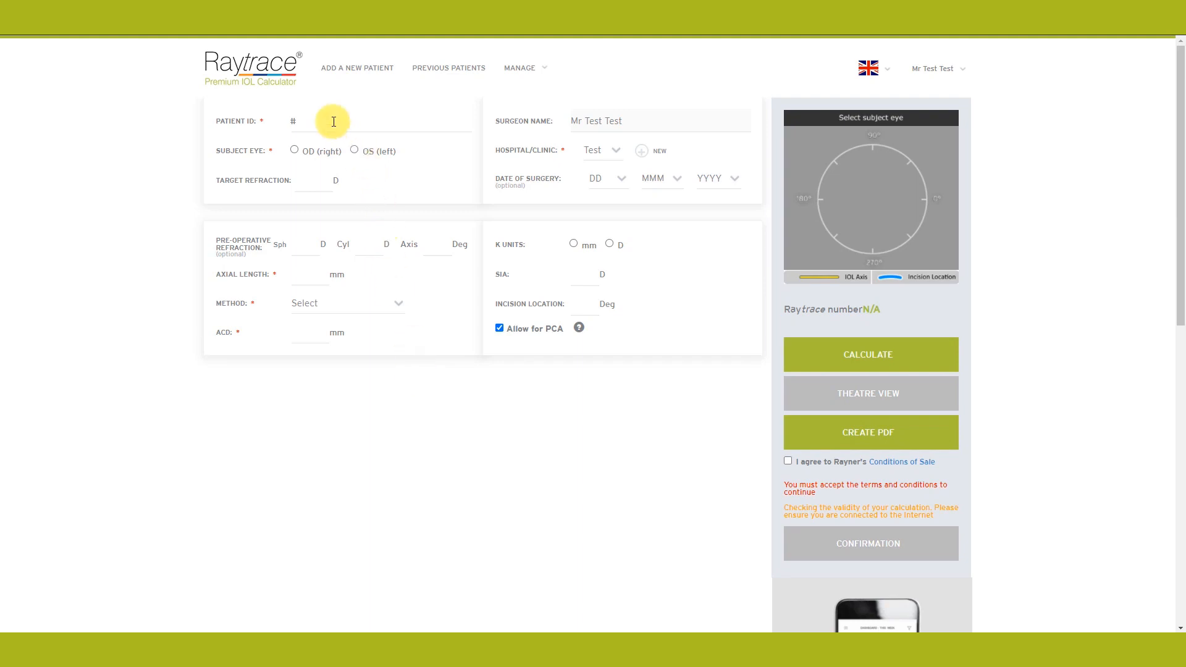
{"action": "mouse_move", "coordinate": [334, 122]}
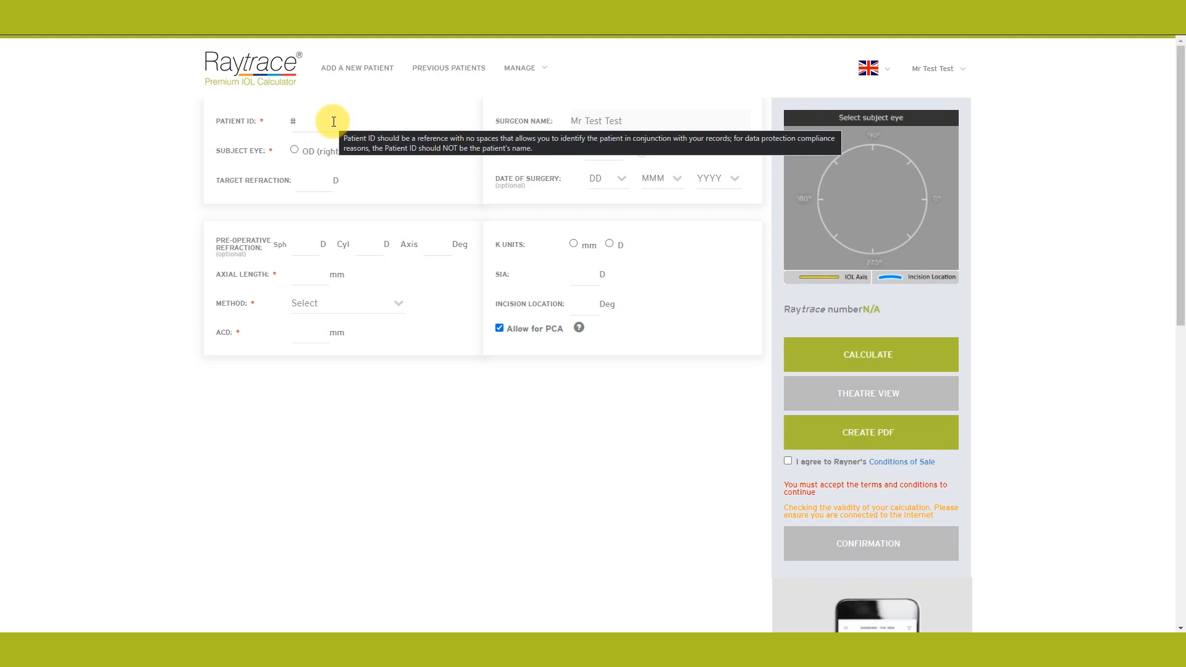
Step: Enter the patient ID, right eye (OD), target refraction 0, and check the Hospital/Clinic list
{"action": "left_click", "coordinate": [333, 121]}
{"action": "type", "text": "1234"}
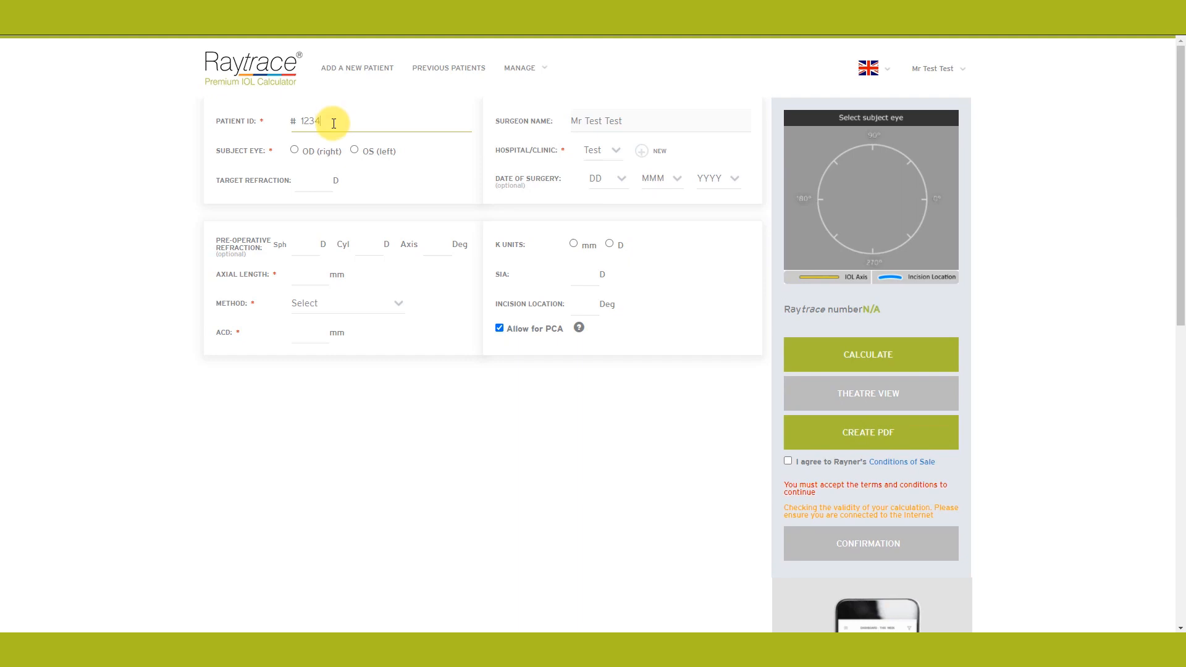
{"action": "left_click", "coordinate": [295, 151]}
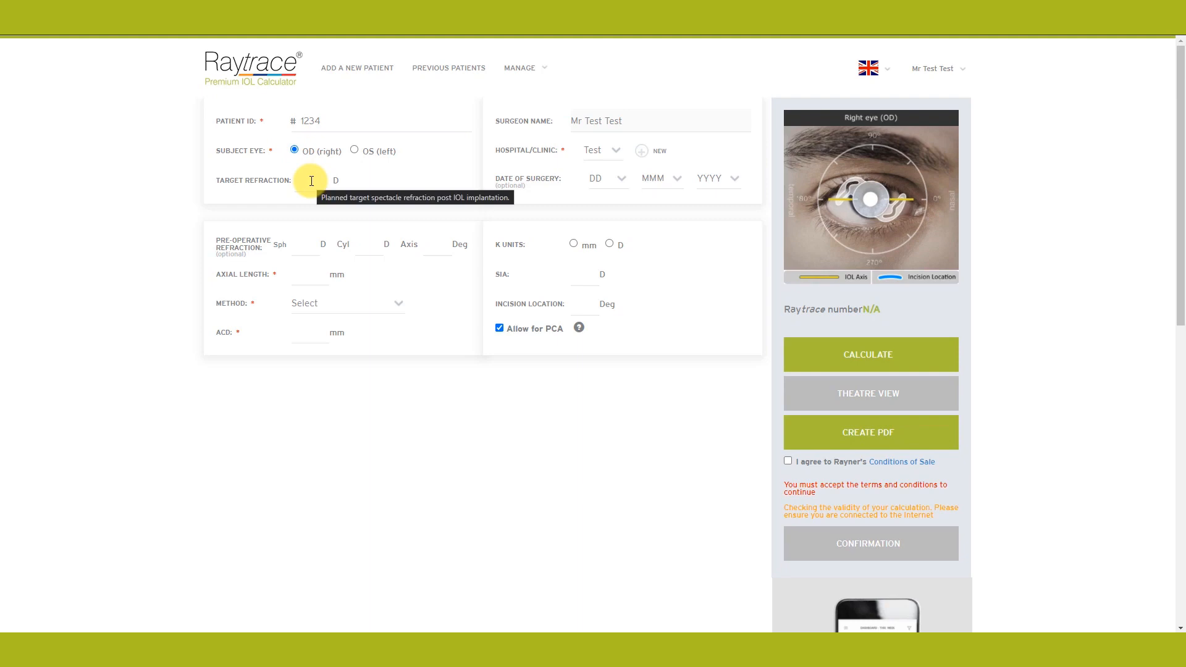
{"action": "left_click", "coordinate": [311, 181]}
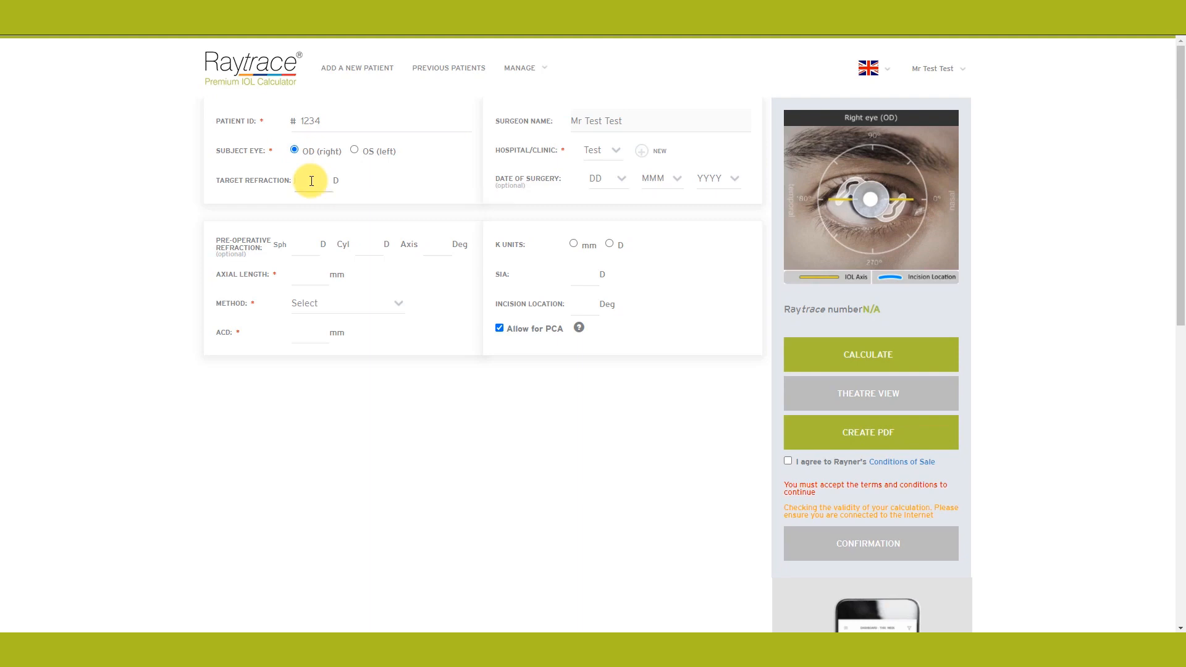
{"action": "type", "text": "0"}
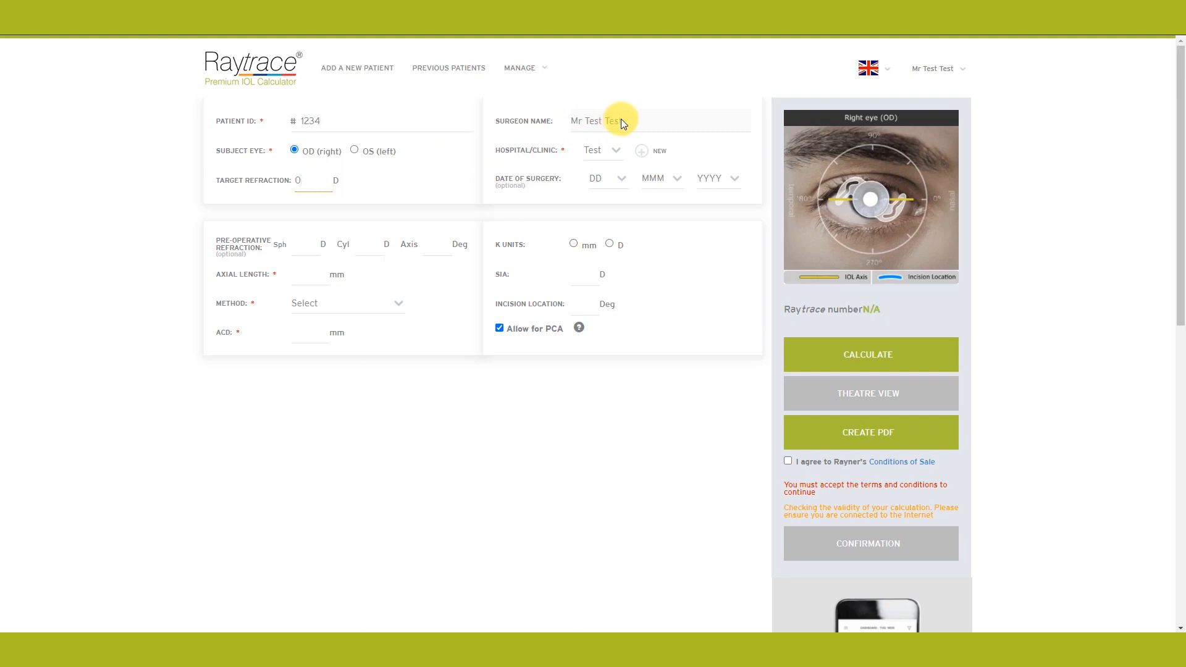
{"action": "left_click", "coordinate": [616, 150]}
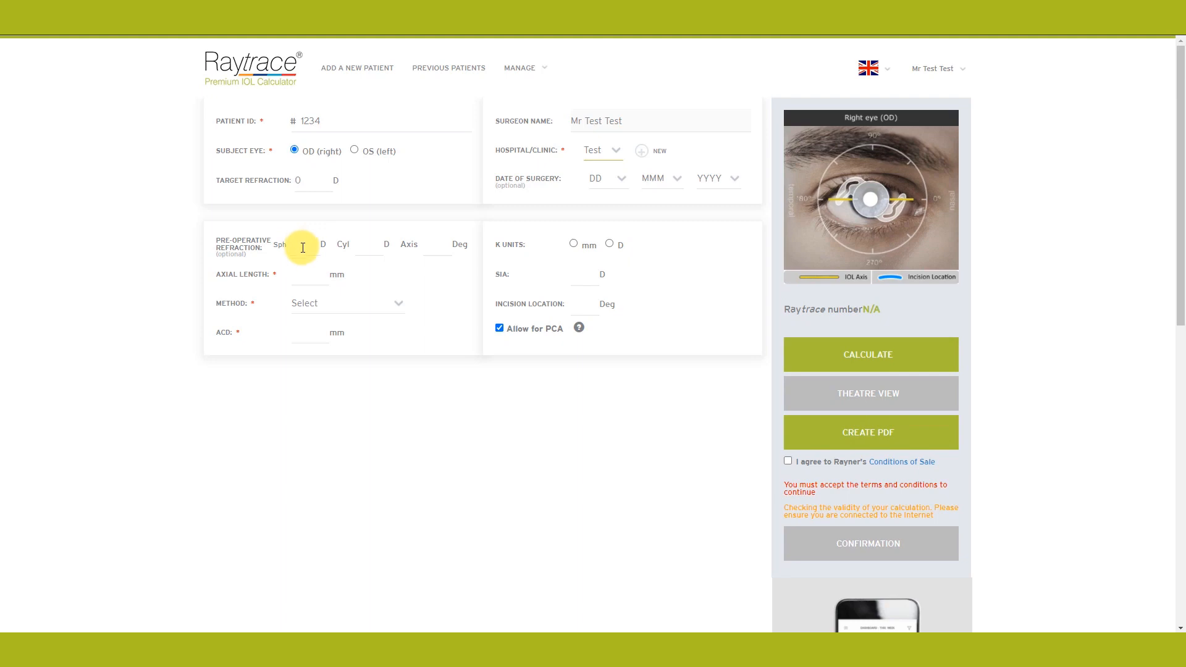
Step: Enter axial length 24.32 mm measured by the Optical method and ACD 3.25 mm
{"action": "left_click", "coordinate": [301, 274]}
{"action": "type", "text": "24.32"}
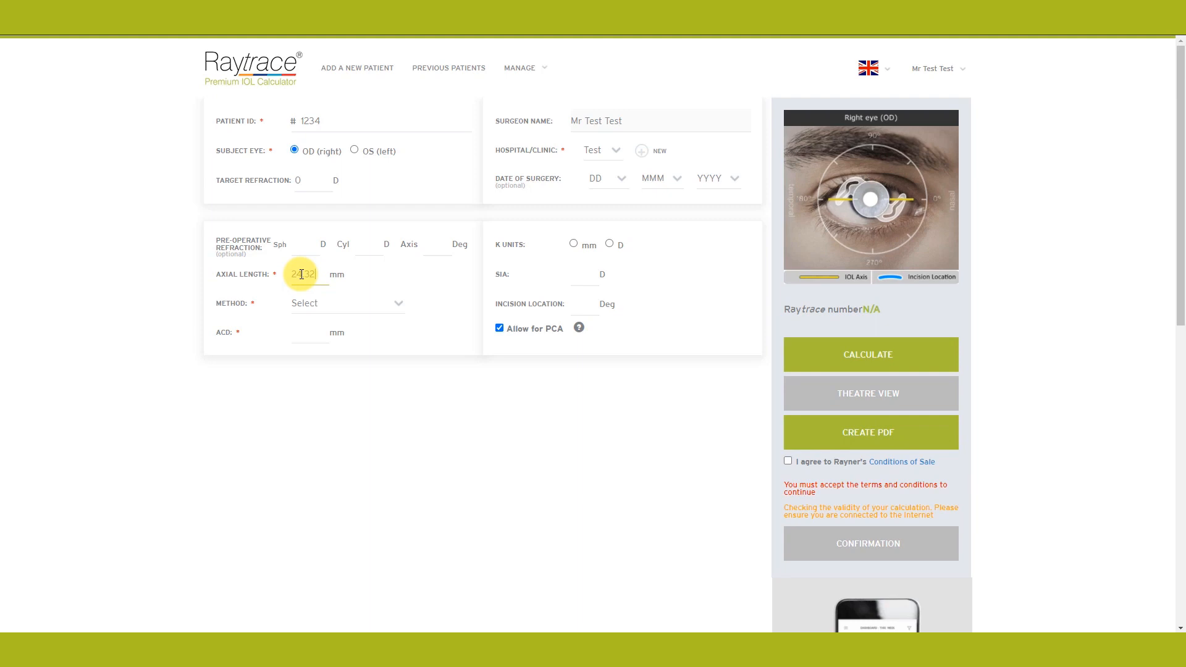
{"action": "left_click", "coordinate": [353, 303]}
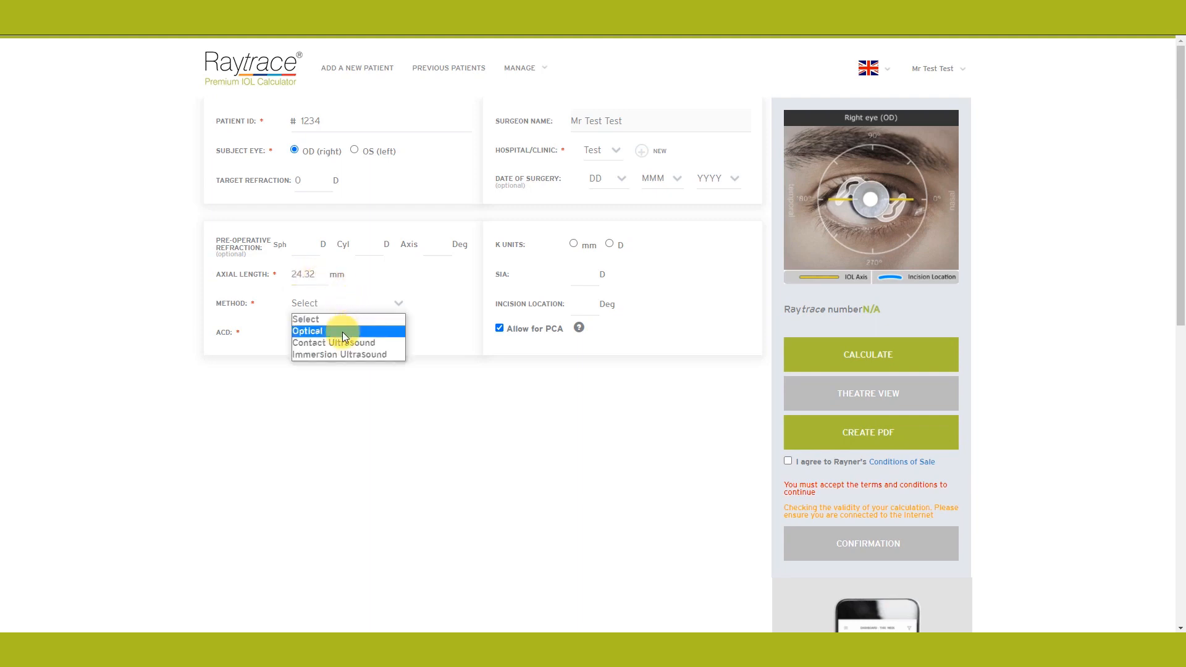
{"action": "left_click", "coordinate": [342, 331]}
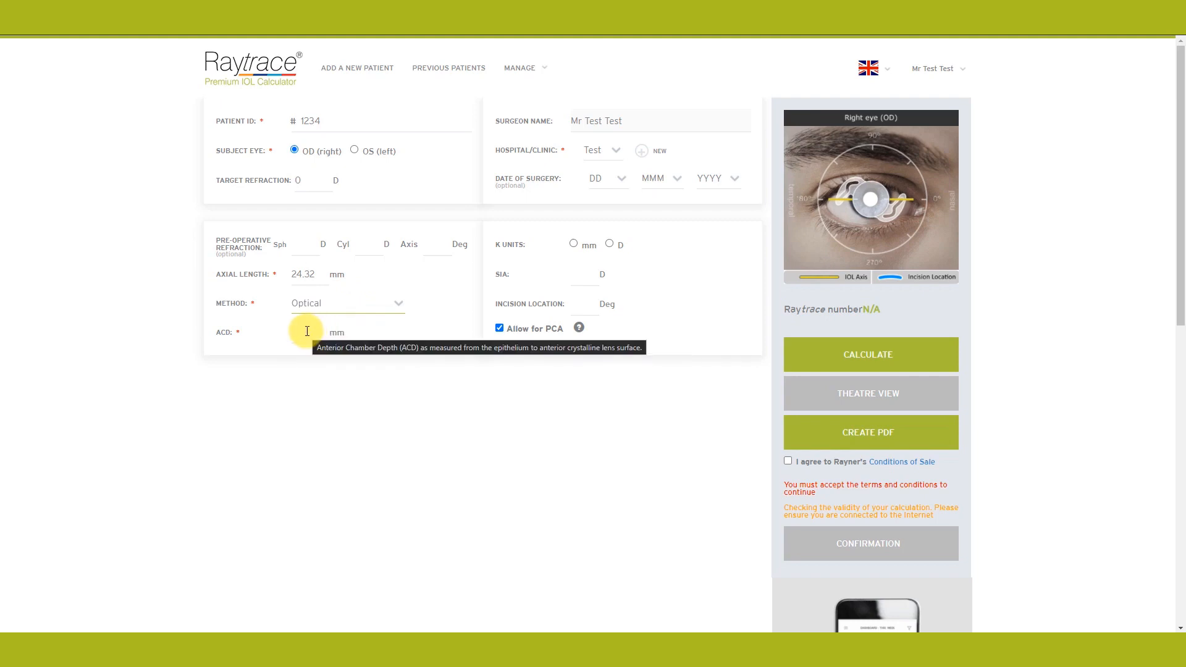
{"action": "left_click", "coordinate": [307, 331]}
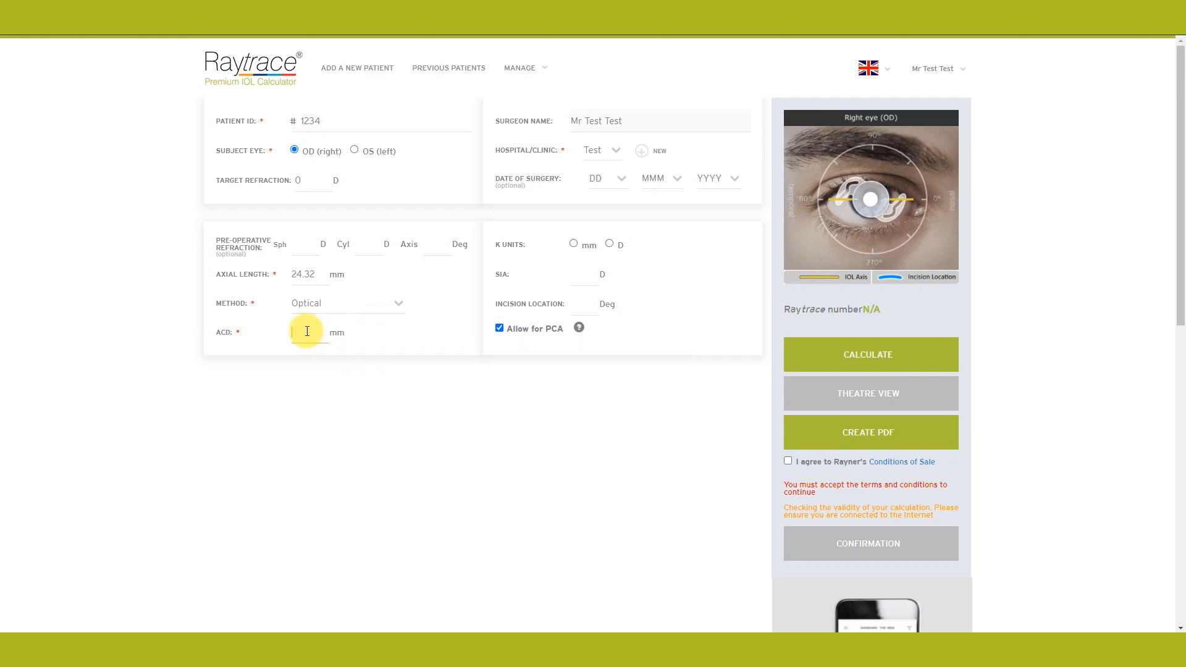
{"action": "type", "text": "3.25"}
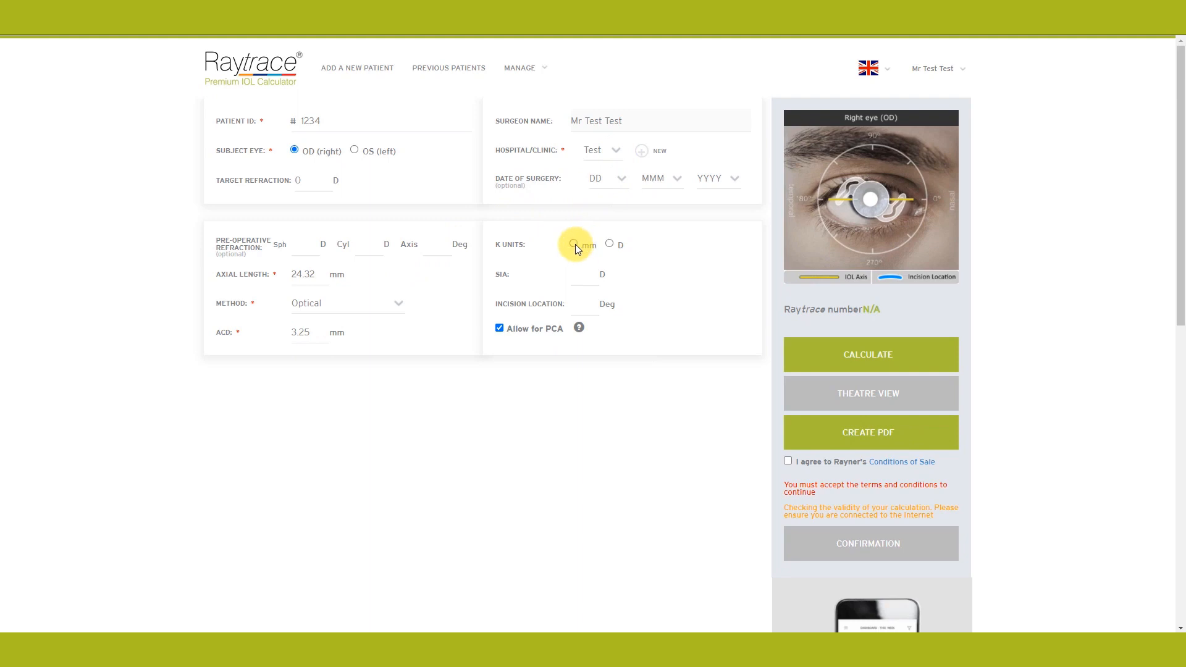
Step: Set keratometry in dioptres with index 1.3375, K1 axis 102° and K2 41.19 D
{"action": "left_click", "coordinate": [609, 244]}
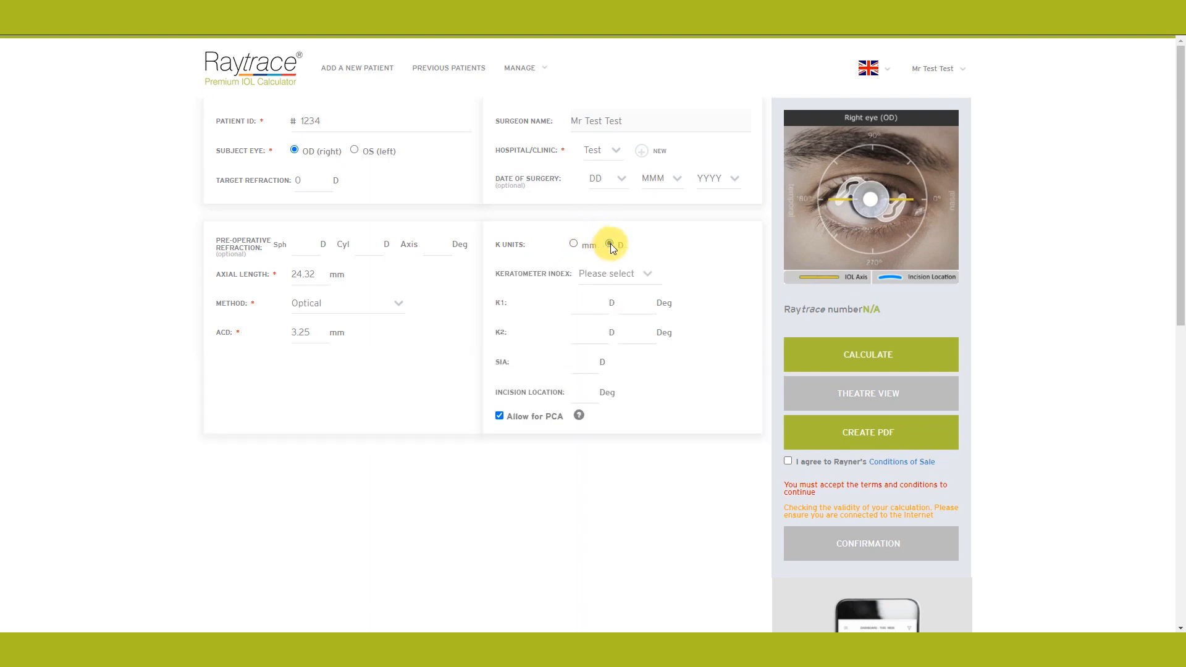
{"action": "left_click", "coordinate": [616, 275]}
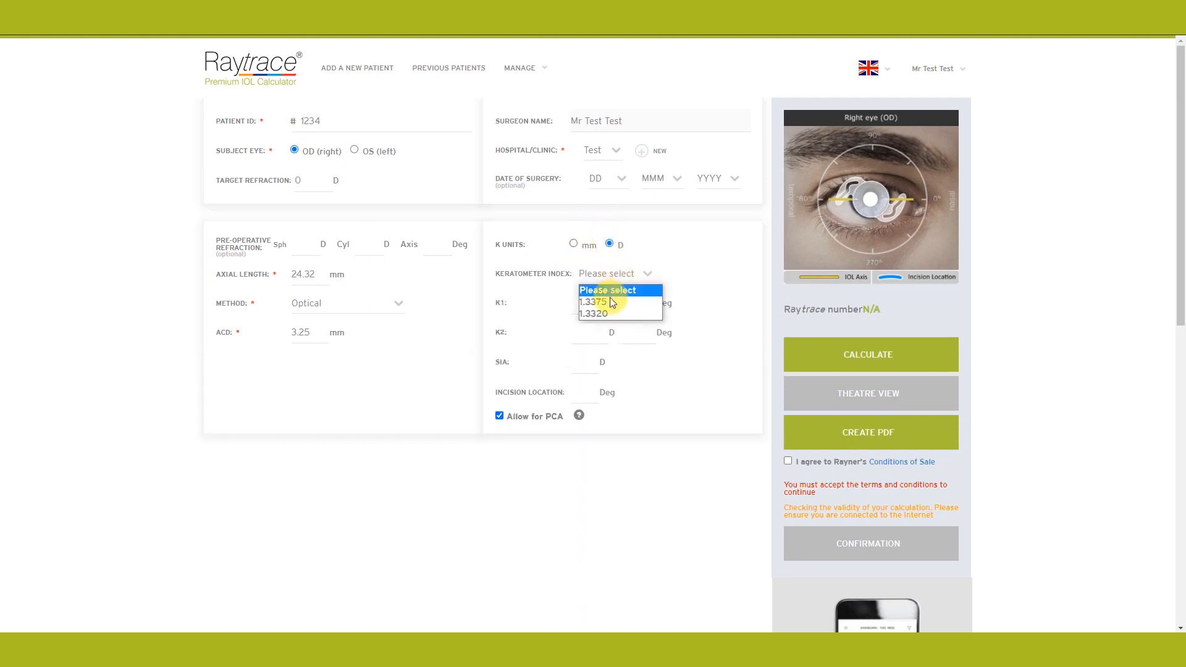
{"action": "left_click", "coordinate": [609, 302]}
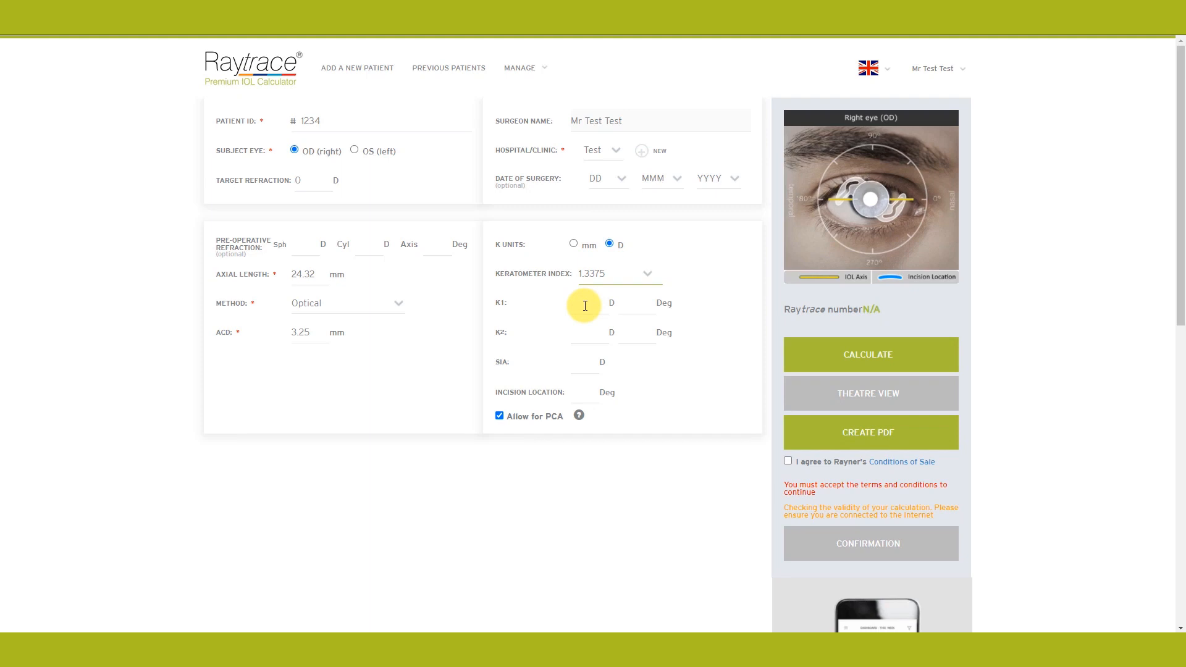
{"action": "left_click", "coordinate": [581, 304]}
{"action": "type", "text": "44.2"}
{"action": "left_click", "coordinate": [632, 300]}
{"action": "type", "text": "10"}
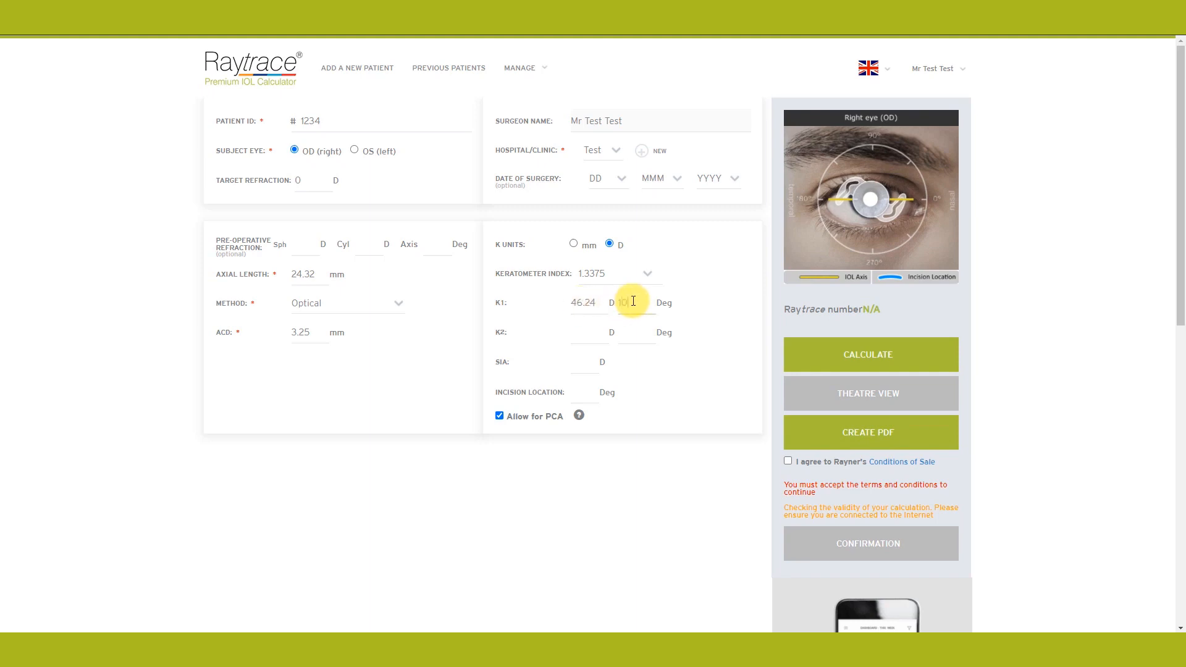
{"action": "type", "text": "2"}
{"action": "left_click", "coordinate": [580, 332]}
{"action": "type", "text": "4"}
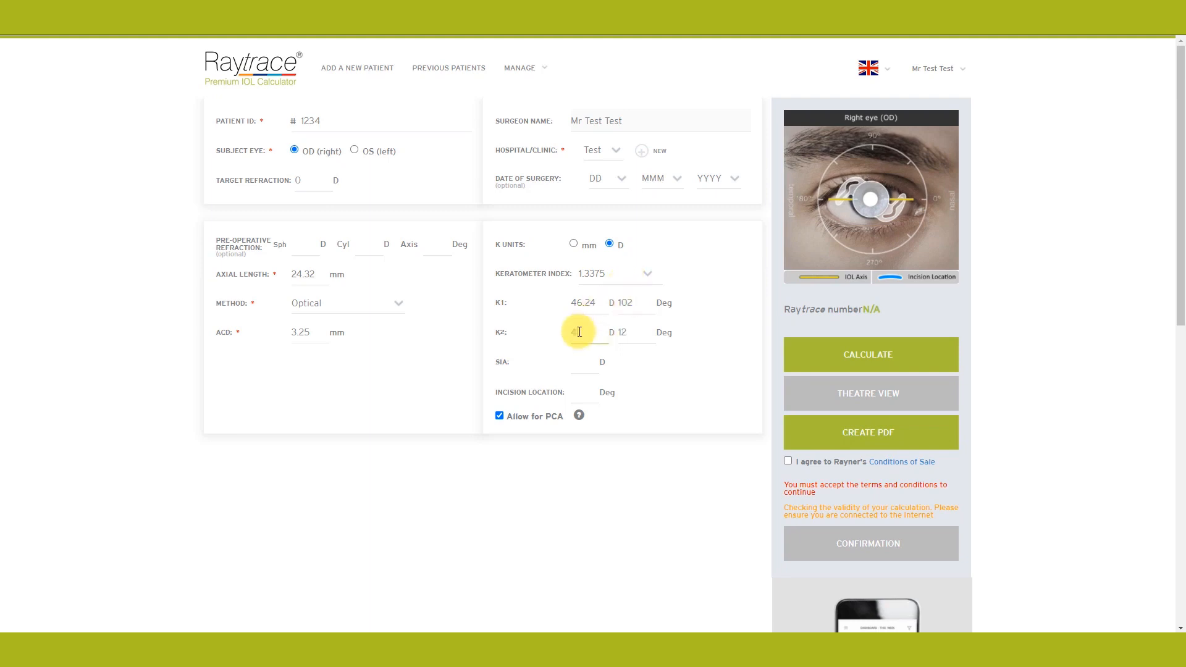
{"action": "type", "text": "1.19"}
{"action": "left_click", "coordinate": [637, 333]}
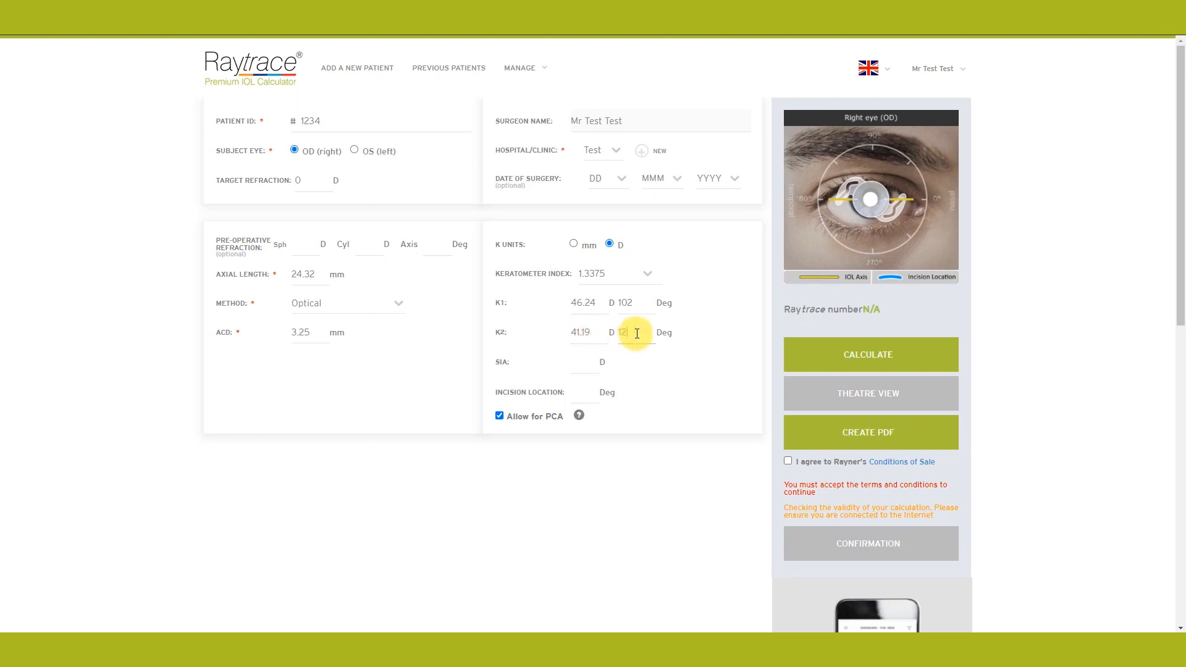
Step: Enter a surgically induced astigmatism of 0.25 D and incision location 90°
{"action": "left_click", "coordinate": [576, 363]}
{"action": "type", "text": "0.25"}
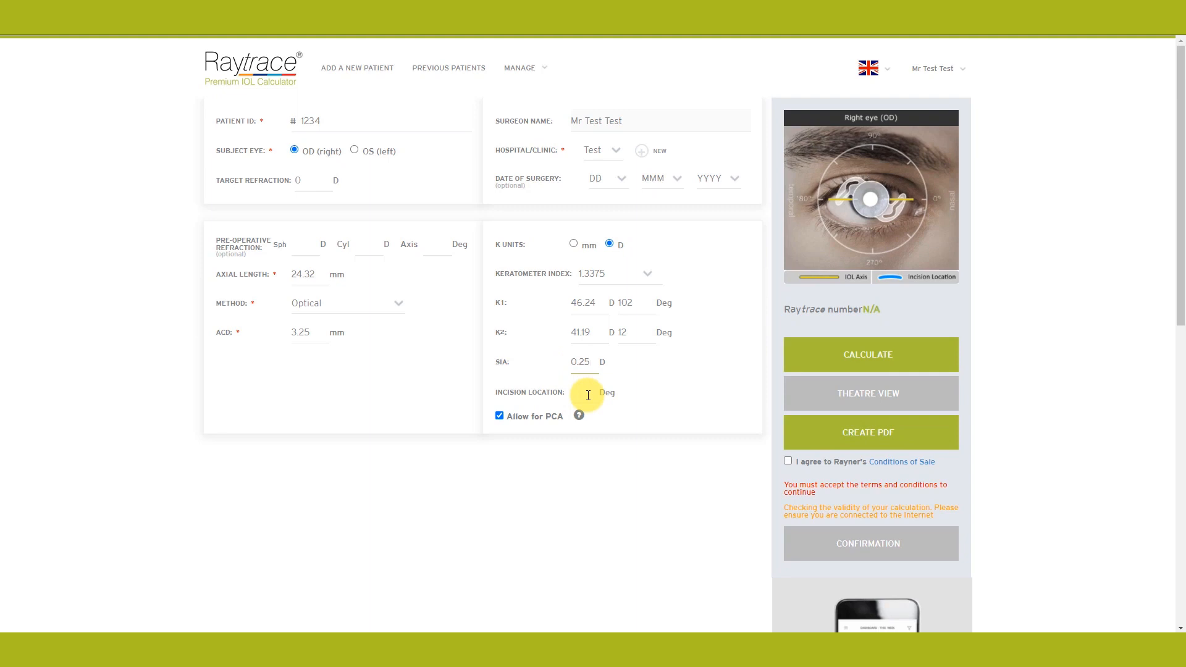
{"action": "left_click", "coordinate": [588, 395]}
{"action": "type", "text": "90"}
{"action": "mouse_move", "coordinate": [578, 416]}
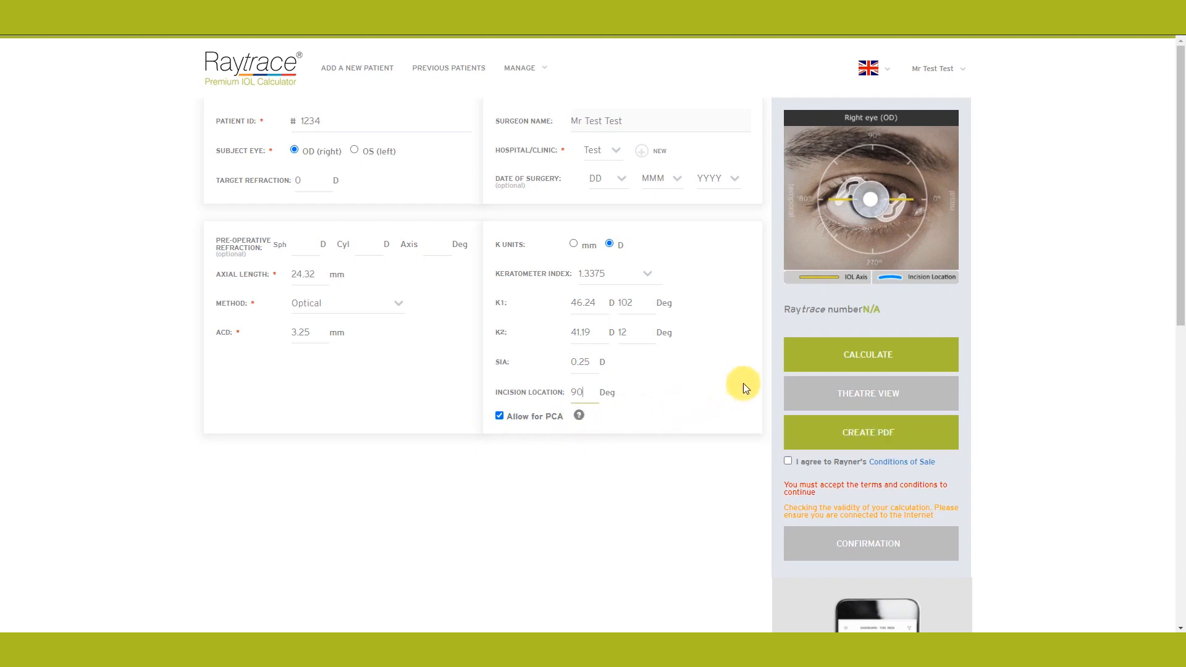
Step: Calculate and review the RayOne Toric 610T and T-flex 623T lens proposals
{"action": "left_click", "coordinate": [870, 357]}
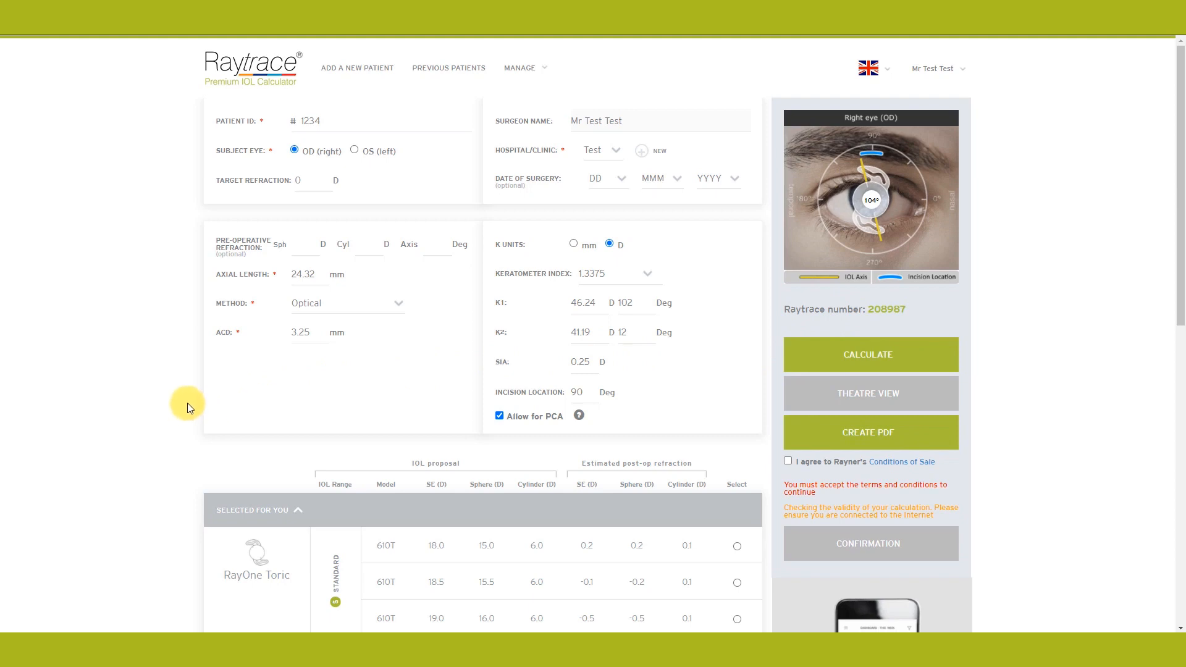
{"action": "scroll", "coordinate": [163, 414], "scroll_direction": "down", "scroll_amount": 4}
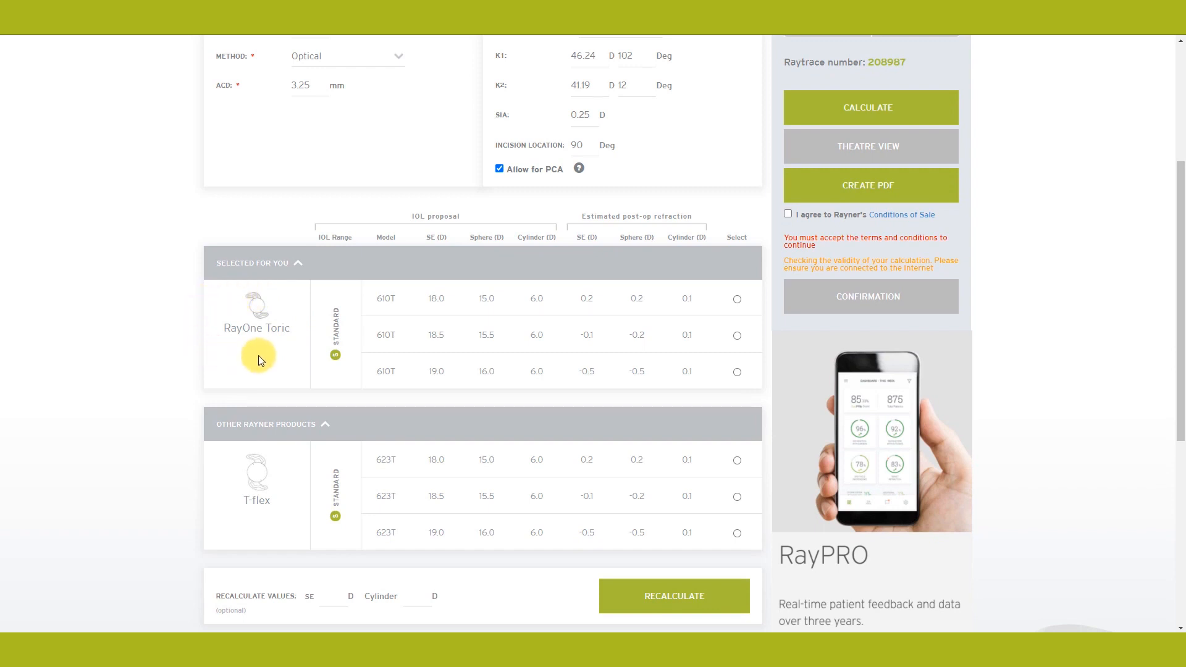
{"action": "scroll", "coordinate": [157, 394], "scroll_direction": "down", "scroll_amount": 1}
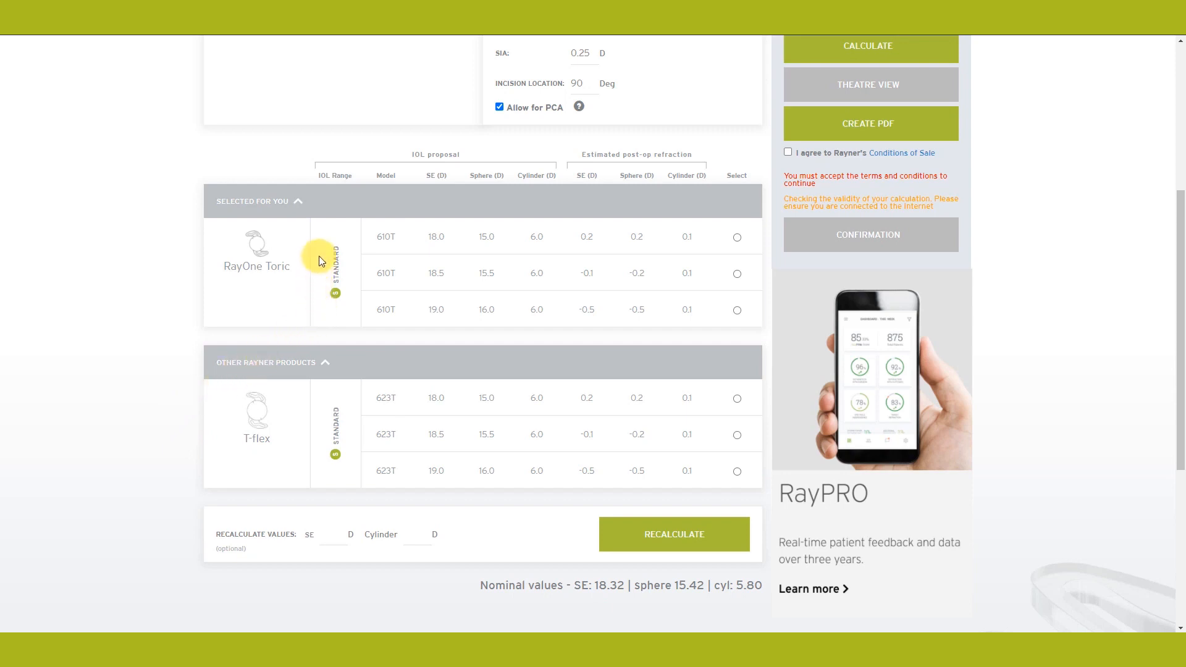
{"action": "mouse_move", "coordinate": [337, 237]}
Step: Recalculate the proposals using SE 22 D and cylinder 8 D
{"action": "left_click", "coordinate": [334, 533]}
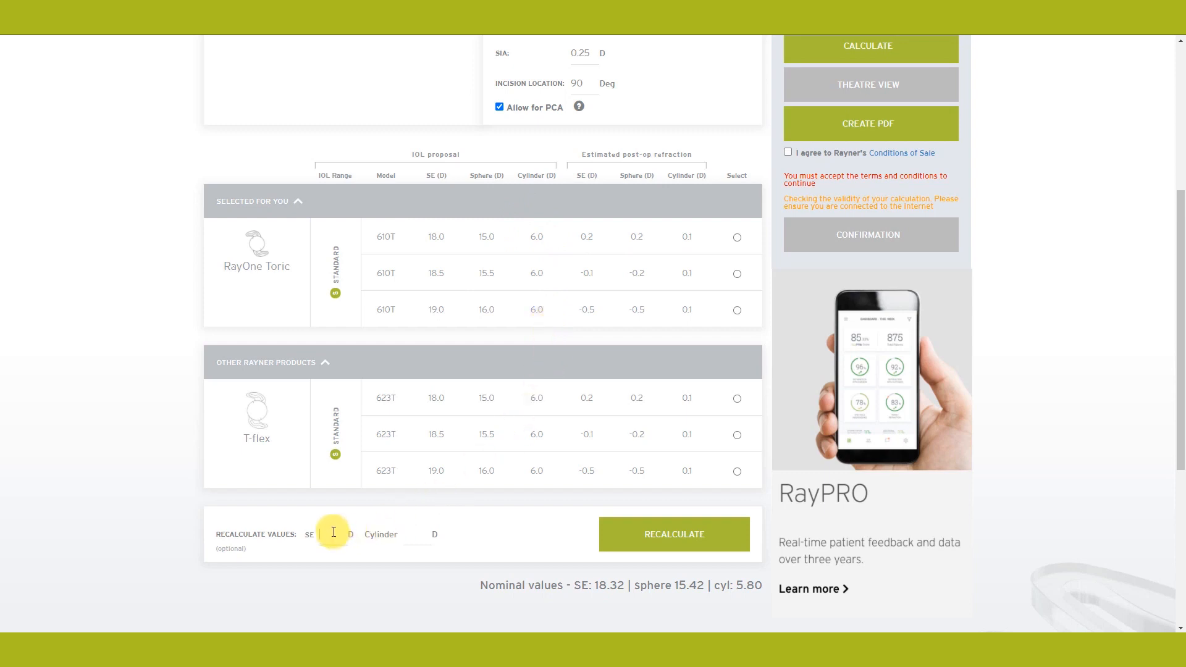
{"action": "type", "text": "22"}
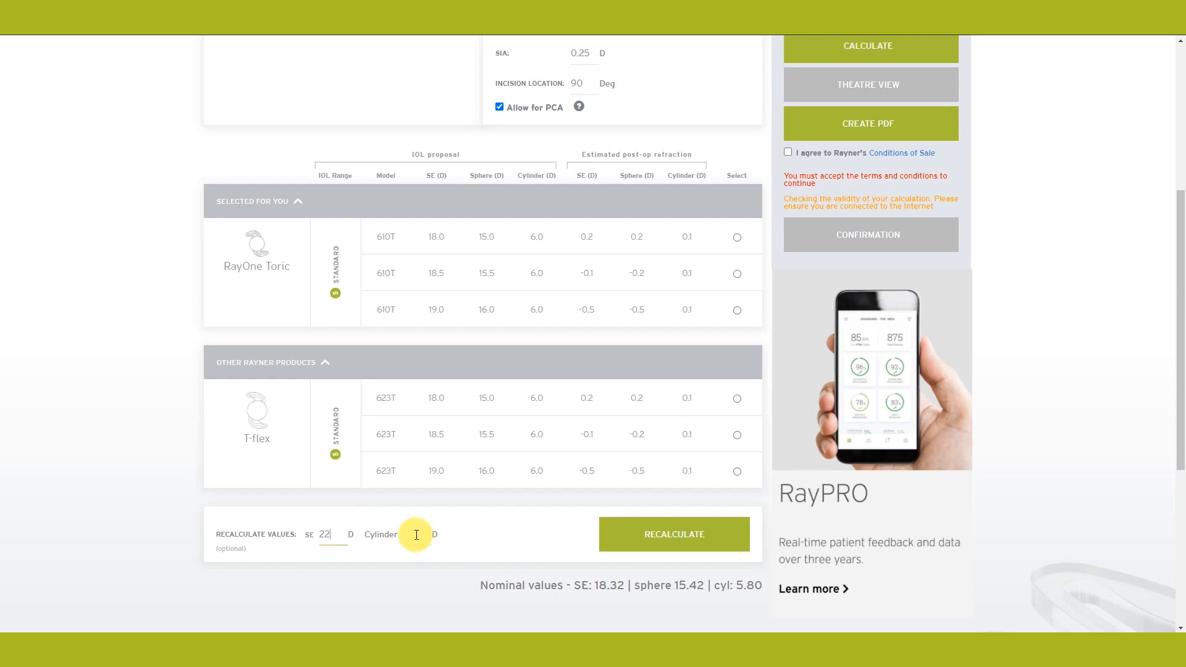
{"action": "left_click", "coordinate": [416, 535]}
{"action": "type", "text": "8"}
{"action": "left_click", "coordinate": [691, 531]}
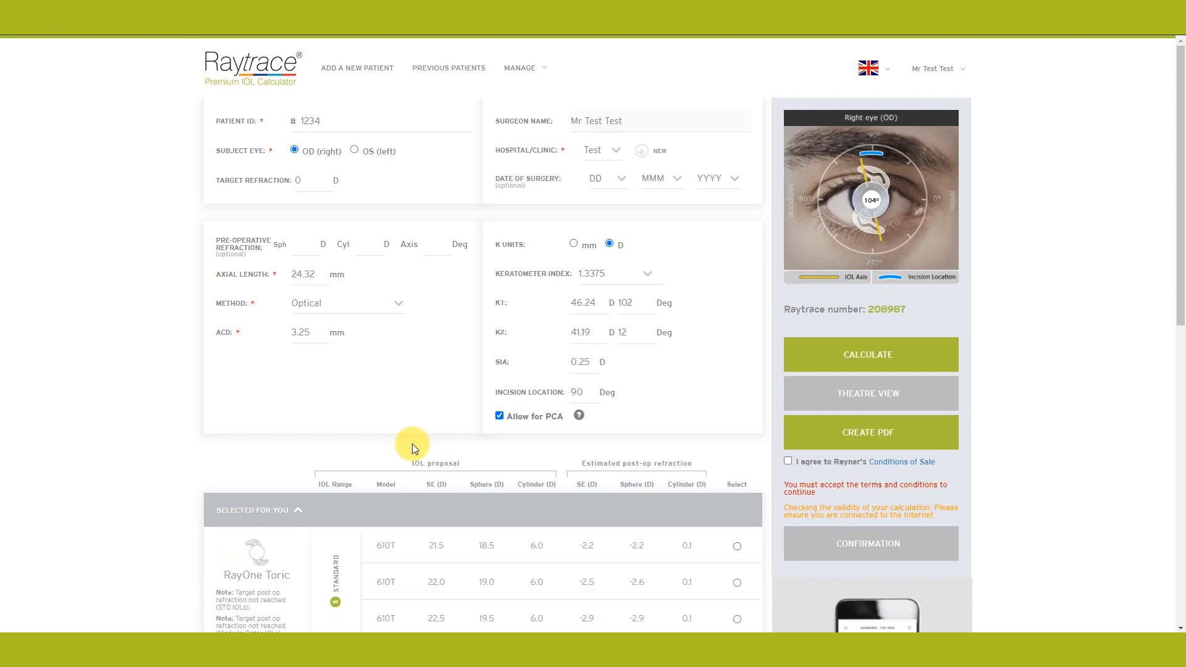
{"action": "scroll", "coordinate": [144, 435], "scroll_direction": "down", "scroll_amount": 7}
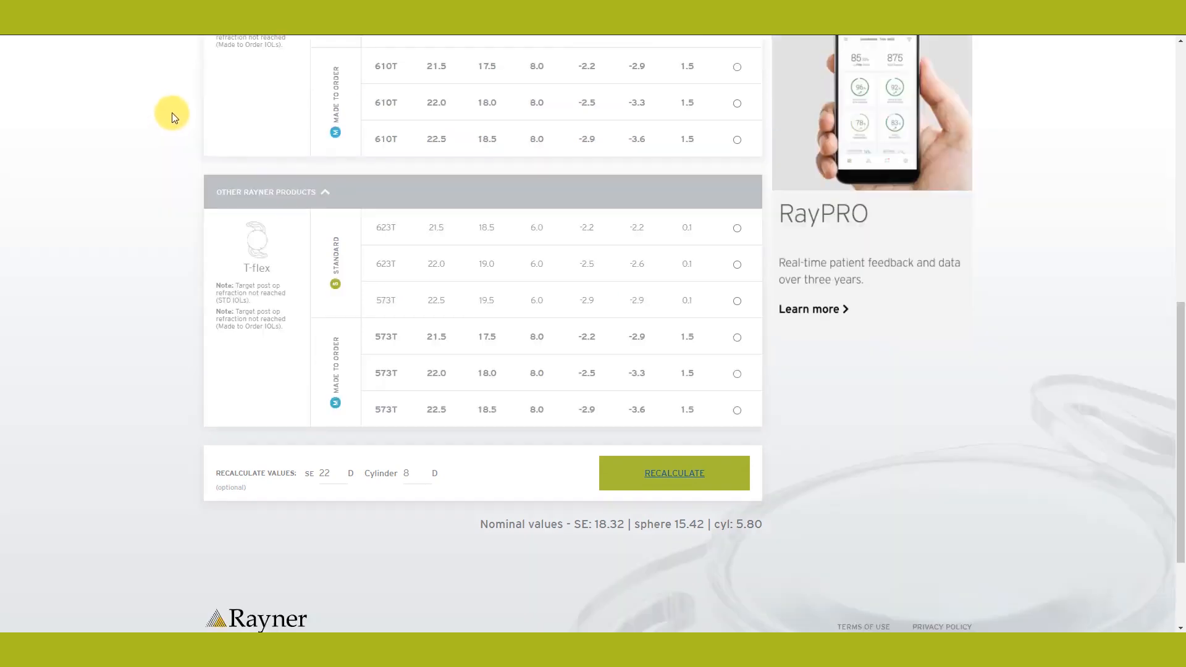
{"action": "scroll", "coordinate": [168, 232], "scroll_direction": "up", "scroll_amount": 3}
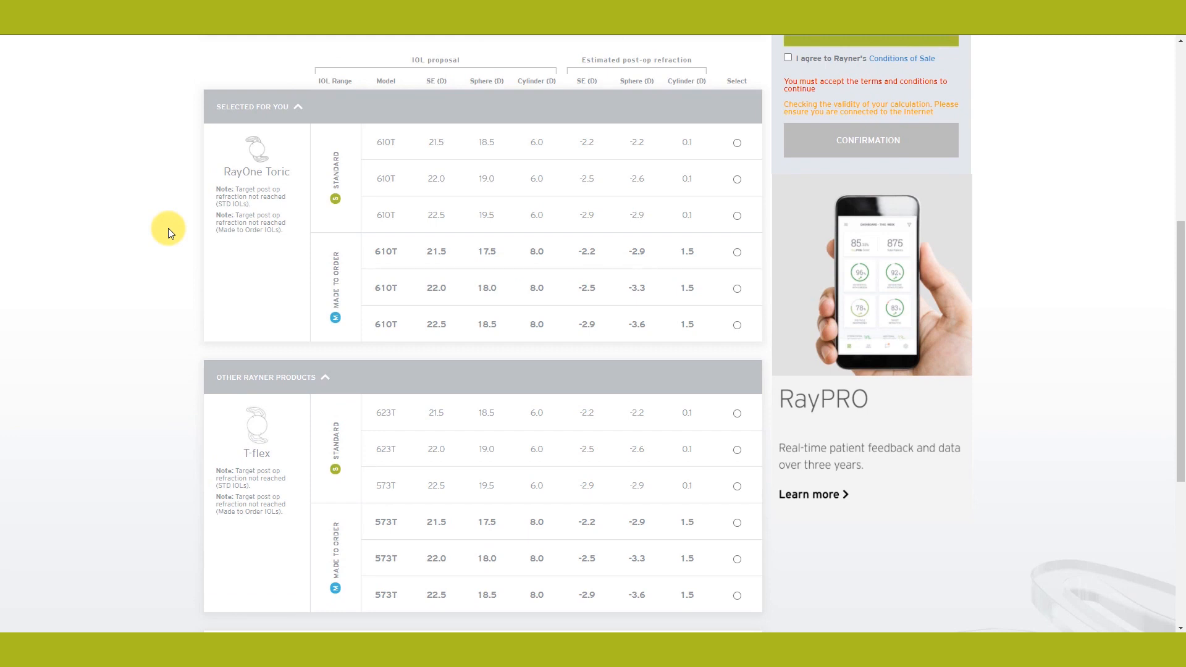
{"action": "scroll", "coordinate": [168, 228], "scroll_direction": "down", "scroll_amount": 5}
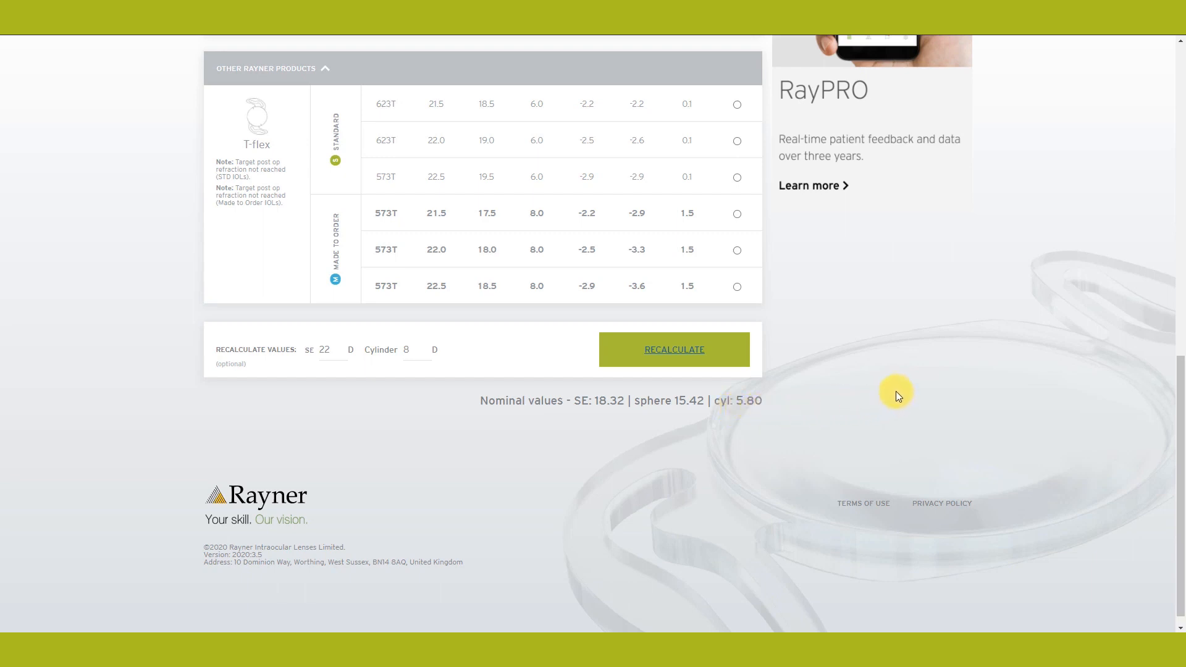
{"action": "scroll", "coordinate": [896, 391], "scroll_direction": "up", "scroll_amount": 3}
{"action": "scroll", "coordinate": [895, 390], "scroll_direction": "up", "scroll_amount": 7}
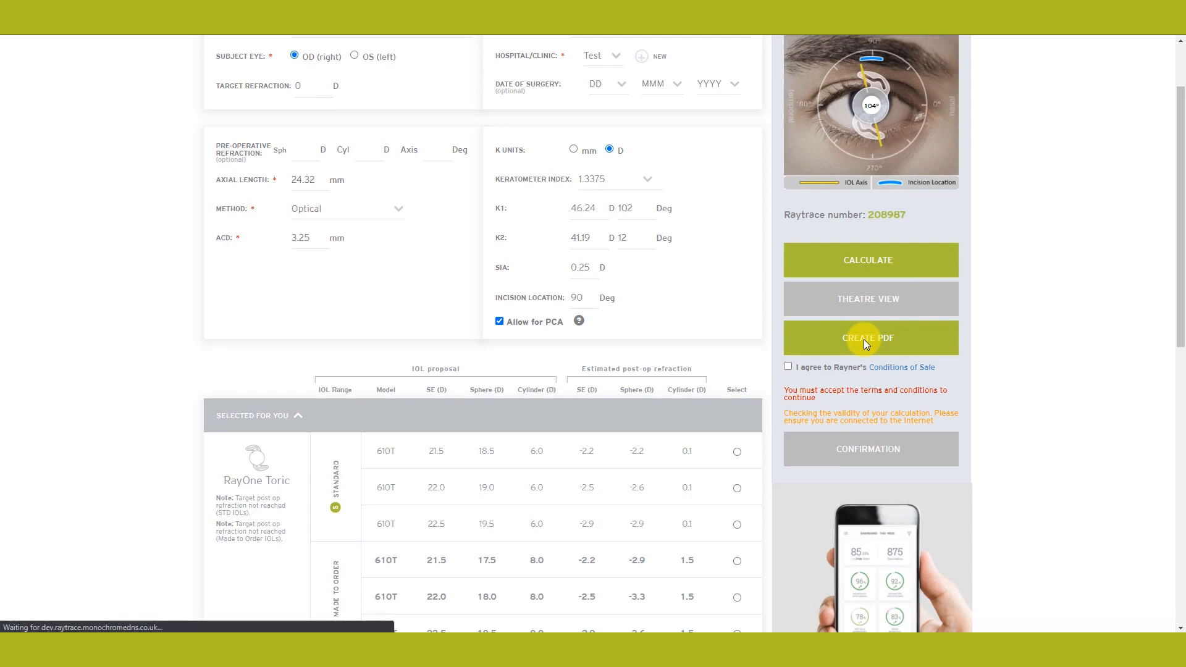
Step: Generate the raytrace_208987.pdf report and open it from the download bar
{"action": "left_click", "coordinate": [863, 339]}
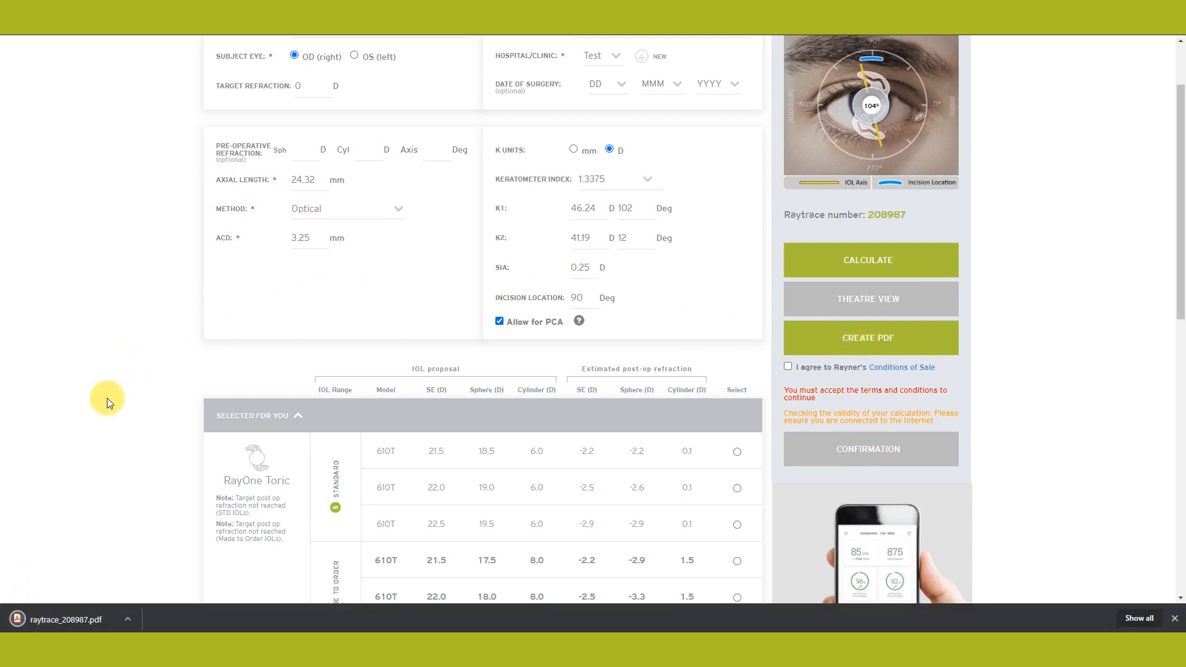
{"action": "left_click", "coordinate": [68, 619]}
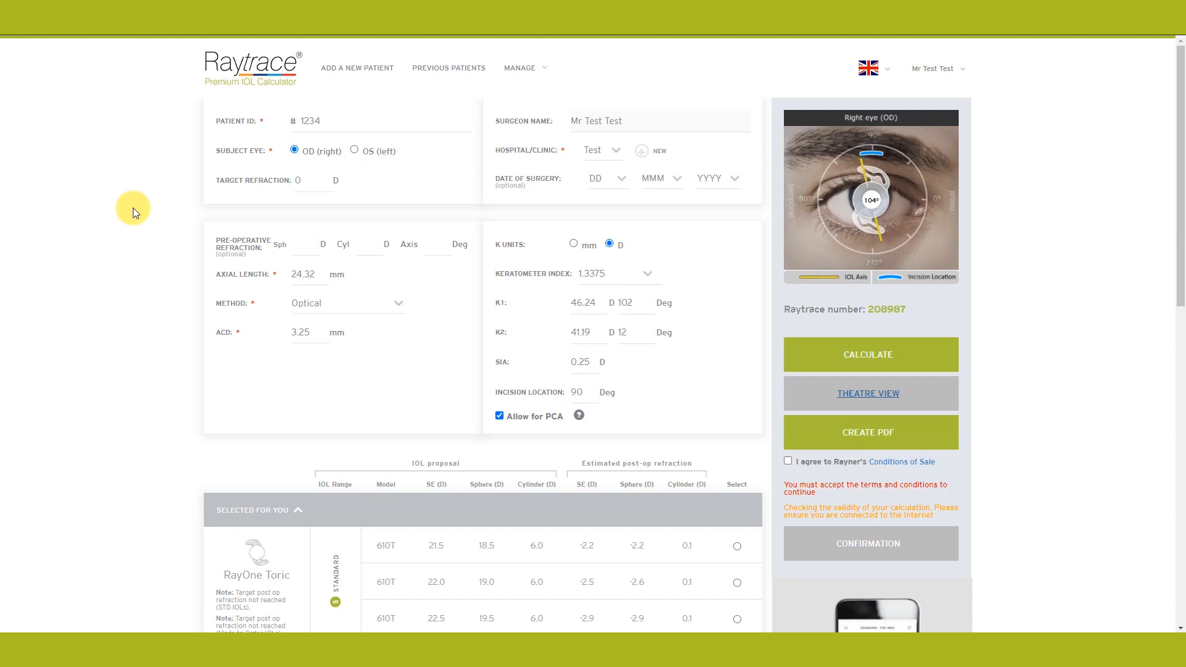
{"action": "scroll", "coordinate": [544, 384], "scroll_direction": "down", "scroll_amount": 4}
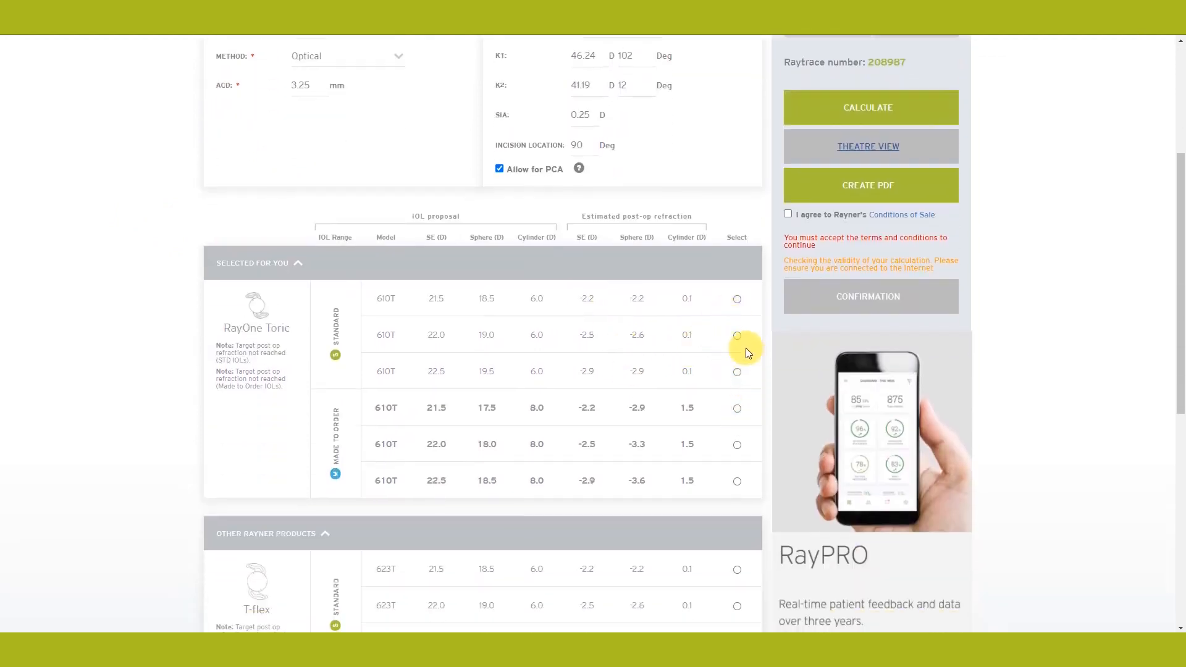
Step: Select the first RayOne Toric 610T lens (SE 21.5 D), preview its theatre view, then return
{"action": "left_click", "coordinate": [737, 299]}
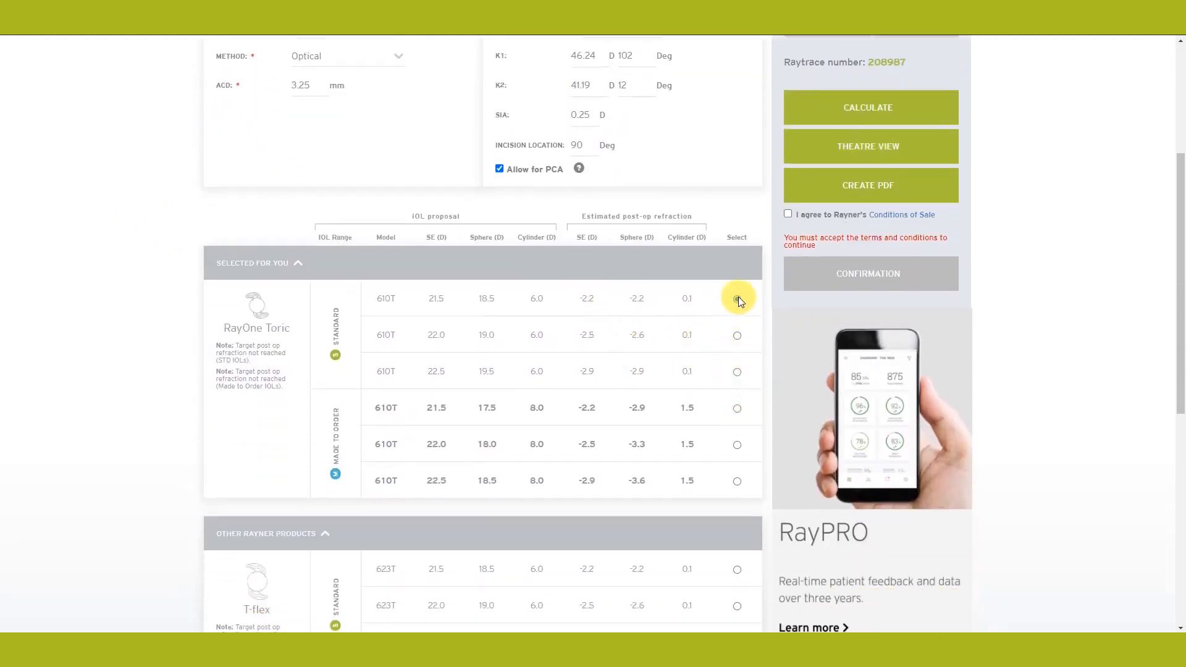
{"action": "scroll", "coordinate": [739, 301], "scroll_direction": "up", "scroll_amount": 1}
{"action": "scroll", "coordinate": [739, 300], "scroll_direction": "up", "scroll_amount": 2}
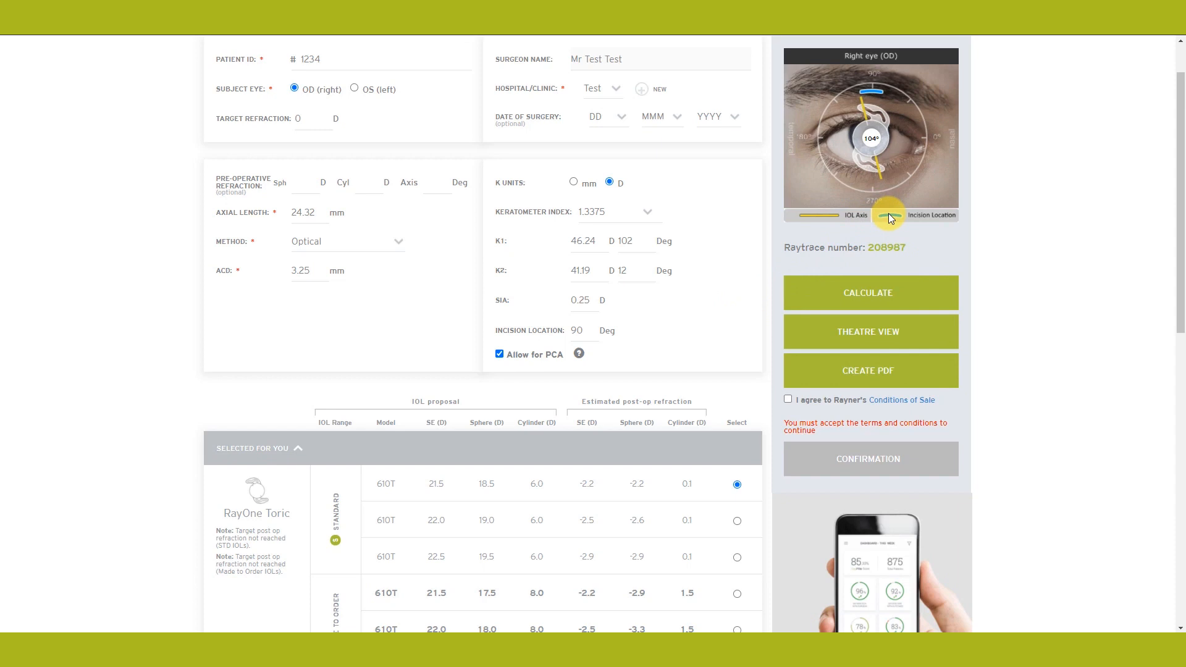
{"action": "left_click", "coordinate": [864, 334]}
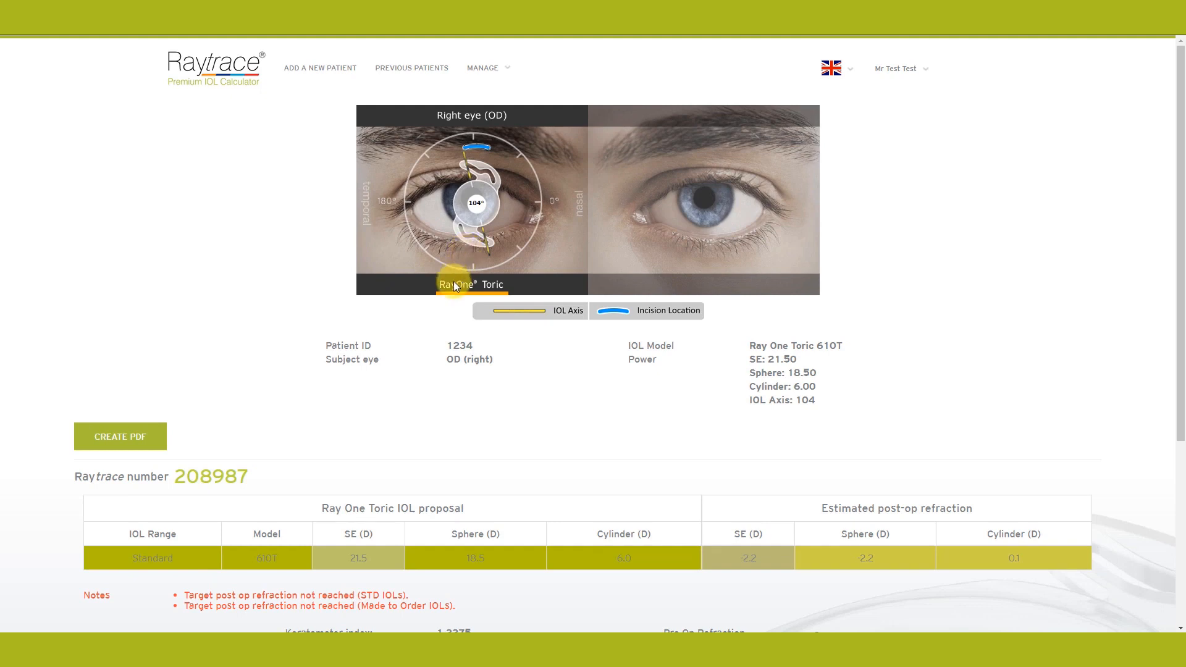
{"action": "left_click", "coordinate": [461, 201]}
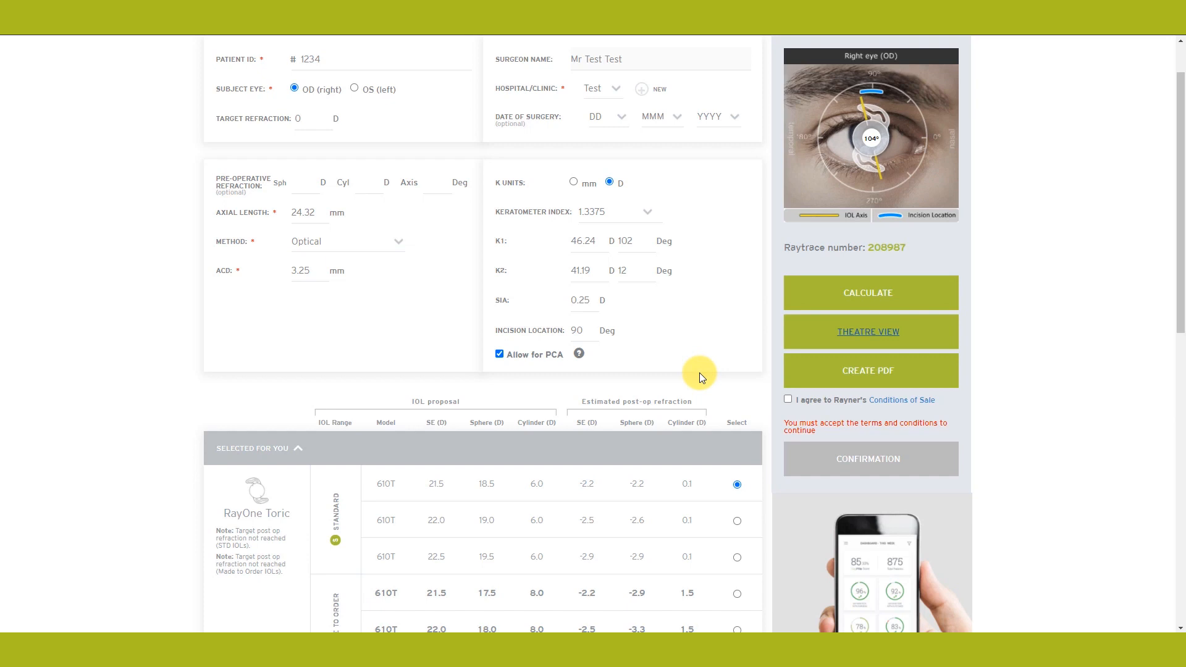
Step: Agree to Rayner's Conditions of Sale and confirm the RayOne Toric 610T lens order
{"action": "left_click", "coordinate": [788, 399]}
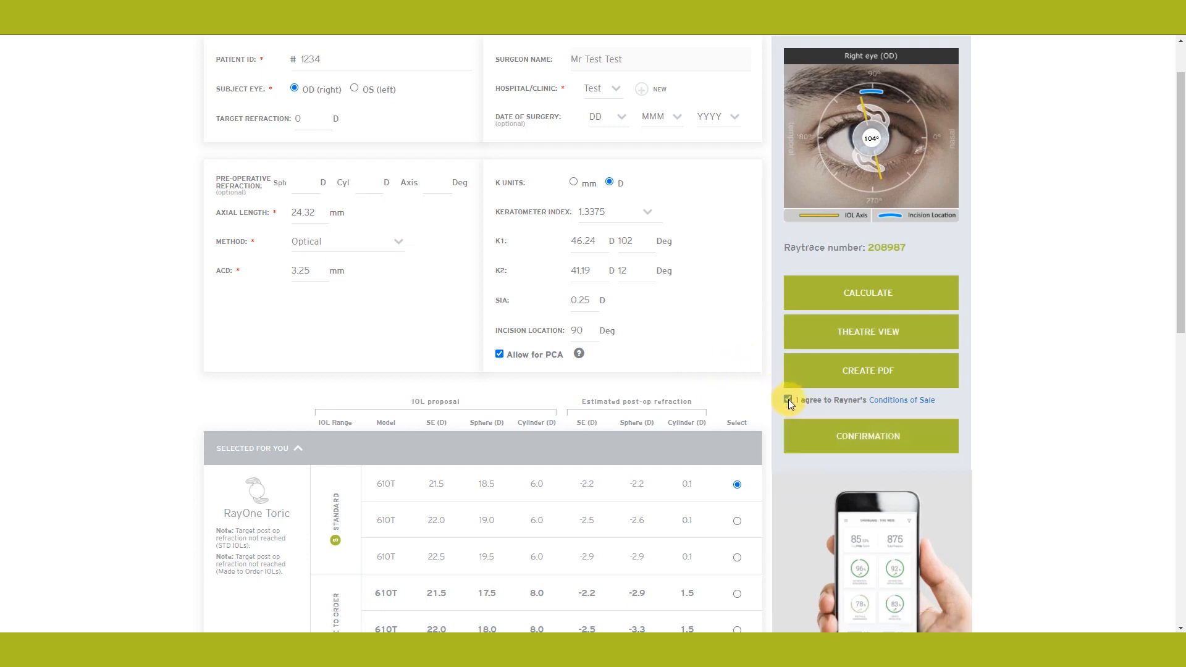
{"action": "left_click", "coordinate": [856, 441]}
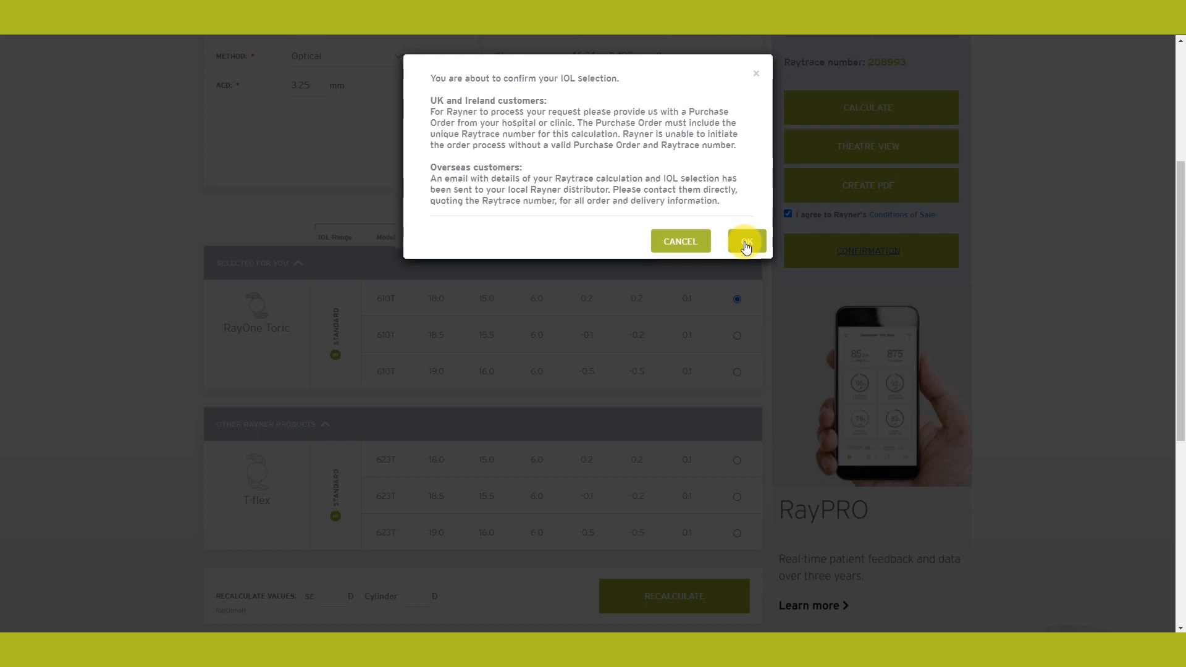
{"action": "left_click", "coordinate": [746, 243]}
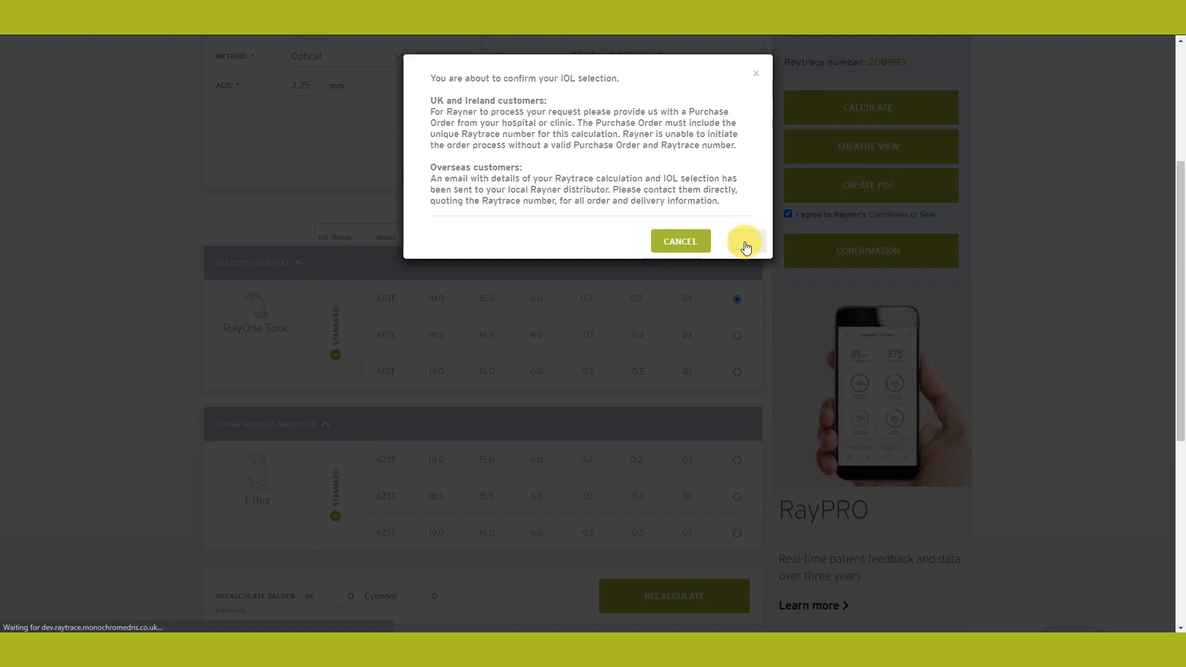